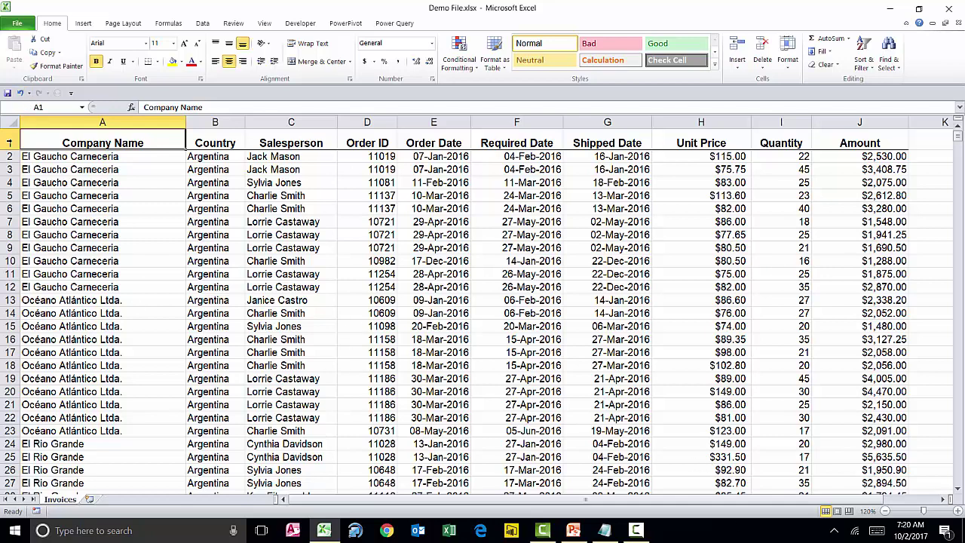
- Insert four blank rows above the header row of the Invoices sheet
{"action": "left_click_drag", "start_coordinate": [9, 142], "coordinate": [11, 185]}
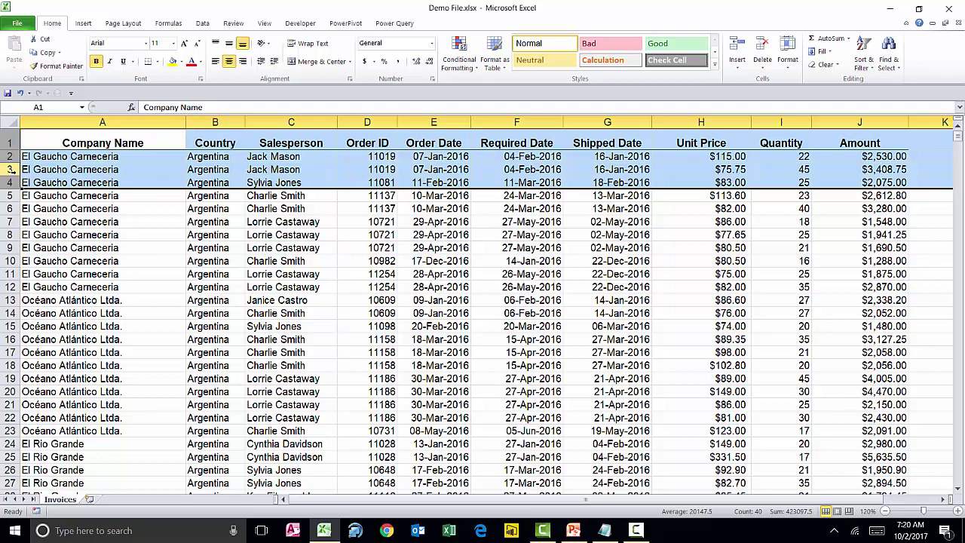
{"action": "right_click", "coordinate": [12, 172]}
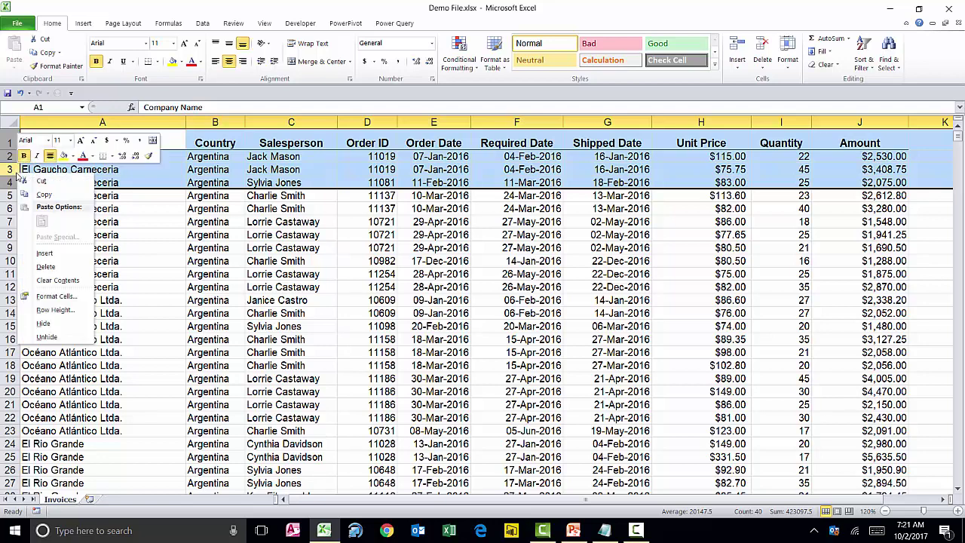
{"action": "left_click", "coordinate": [44, 252]}
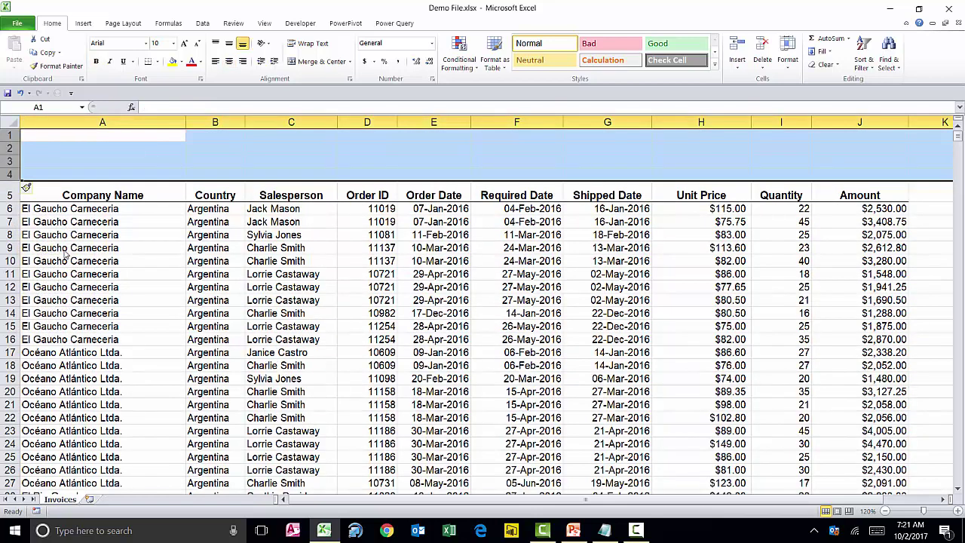
- Copy the header row from row 5 into row 1 to form the headings of a criteria area
{"action": "left_click", "coordinate": [12, 193]}
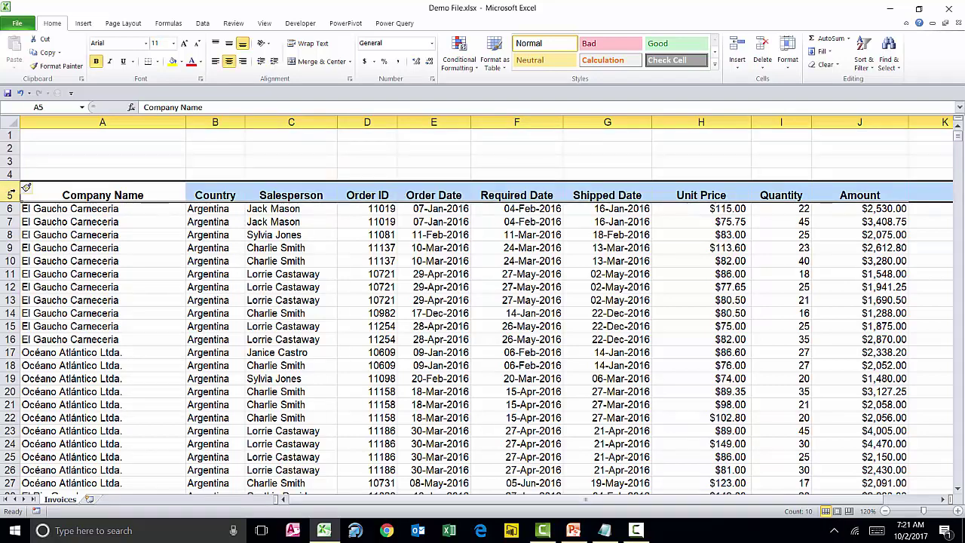
{"action": "key", "text": "ctrl+c"}
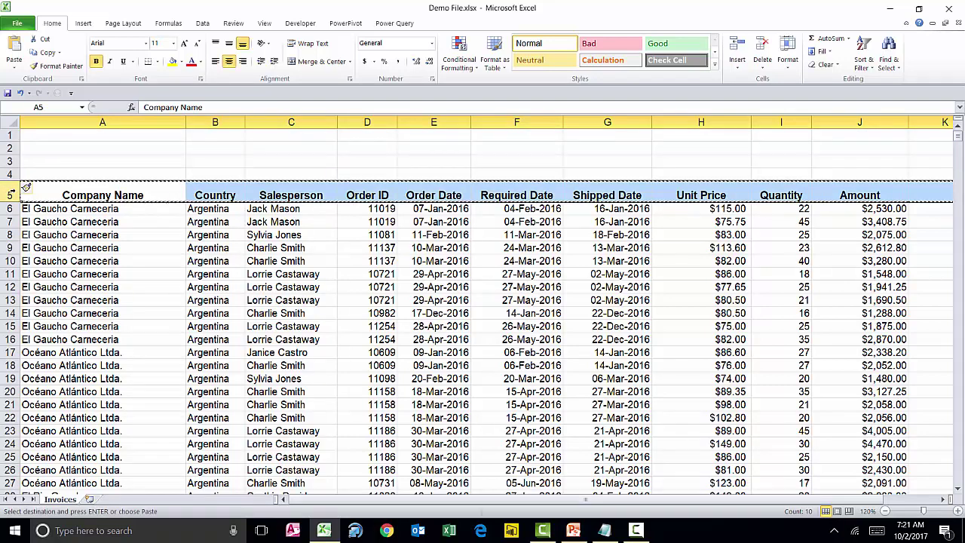
{"action": "left_click", "coordinate": [44, 138]}
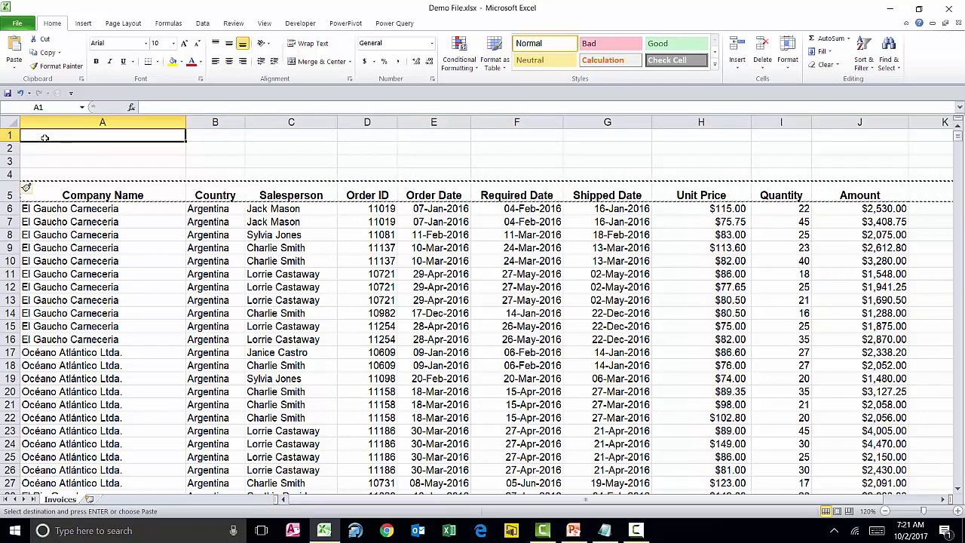
{"action": "key", "text": "ctrl+v"}
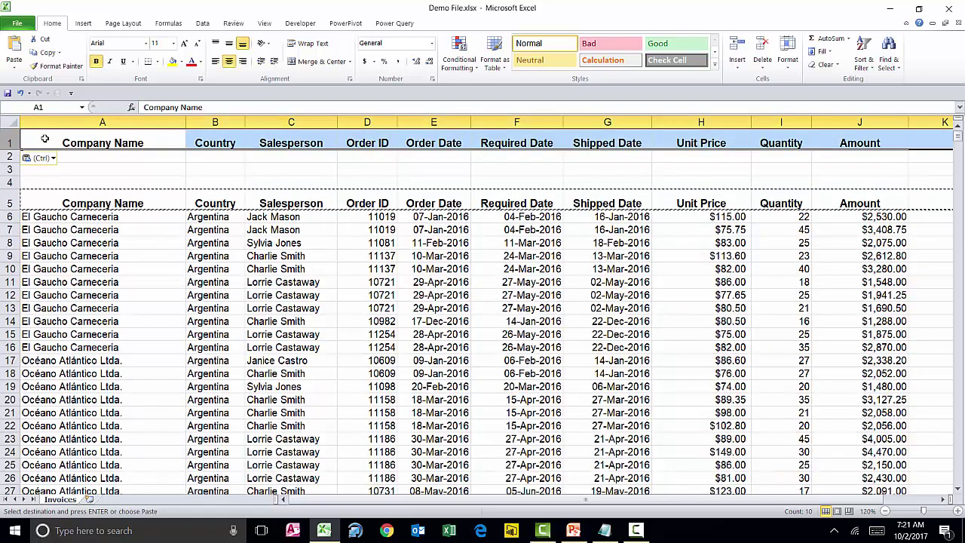
{"action": "key", "text": "Escape"}
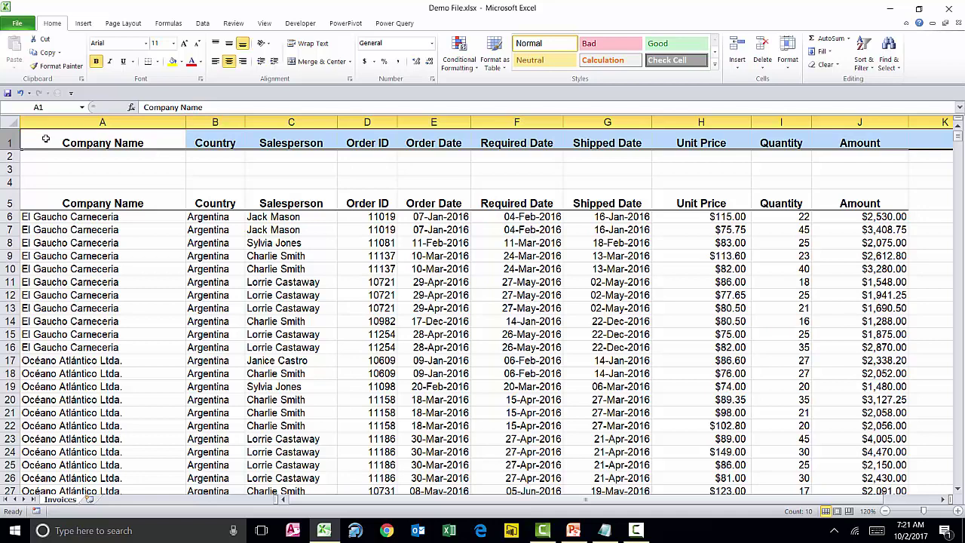
{"action": "left_click", "coordinate": [144, 155]}
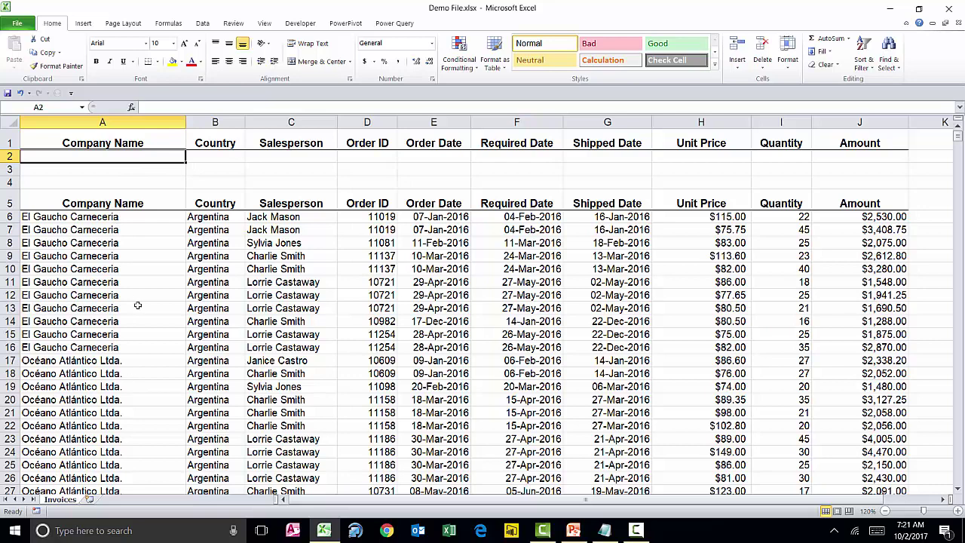
- Copy the whole Company Name column with its header from A5 down into cell A1 of a new worksheet
{"action": "left_click", "coordinate": [136, 204]}
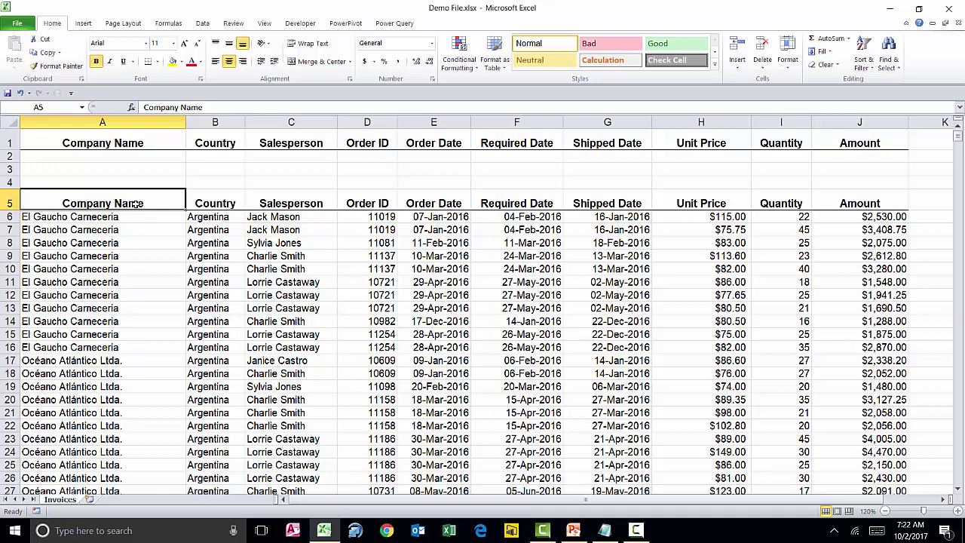
{"action": "key", "text": "ctrl+shift+Down"}
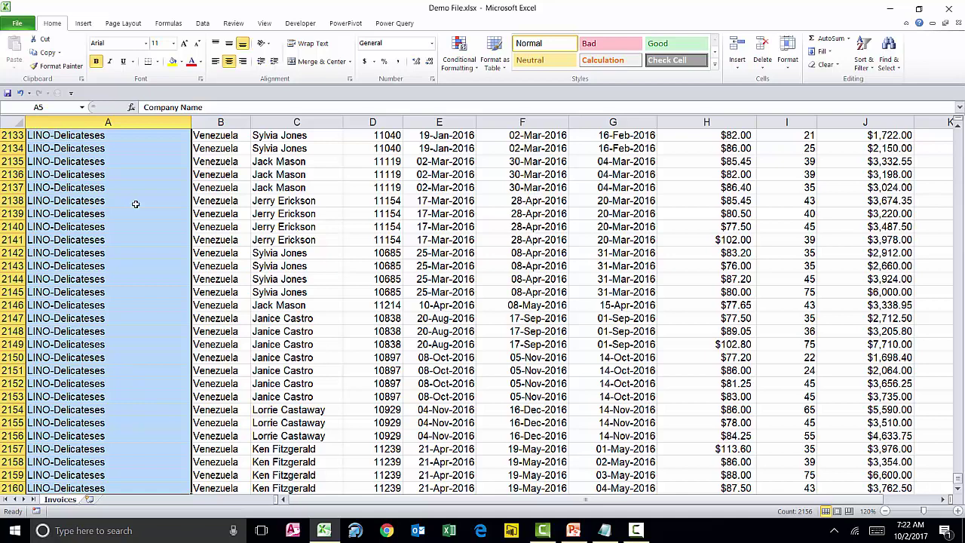
{"action": "key", "text": "ctrl+c"}
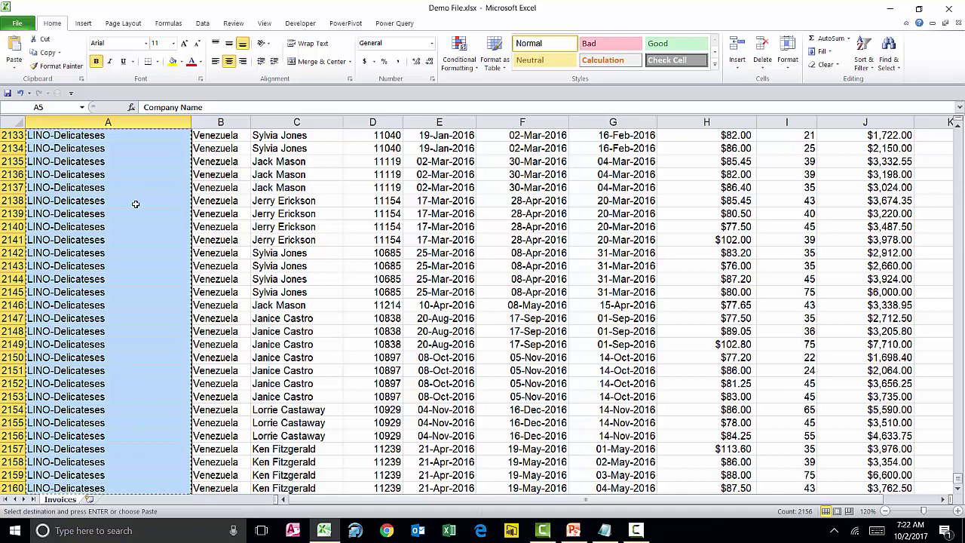
{"action": "left_click", "coordinate": [89, 499]}
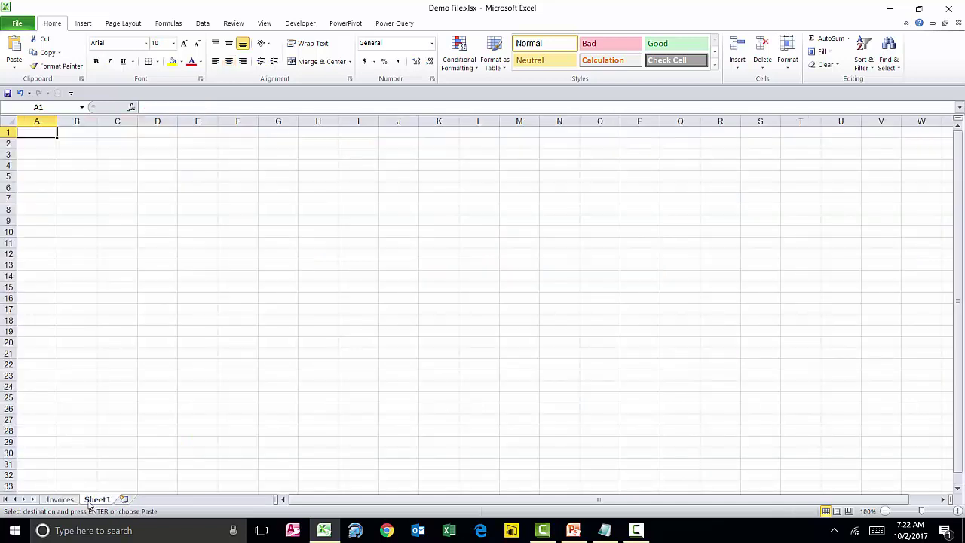
{"action": "key", "text": "ctrl+v"}
{"action": "left_click", "coordinate": [54, 134]}
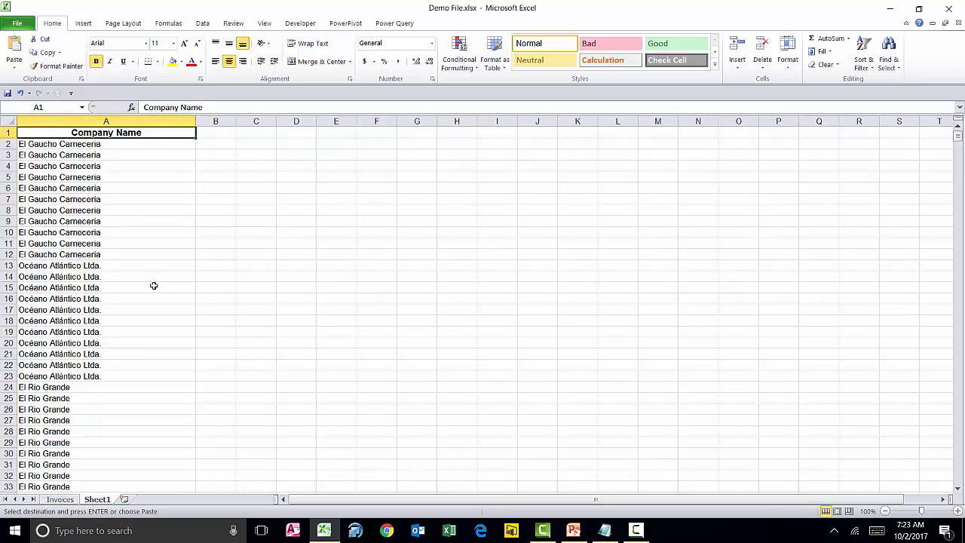
- Remove the duplicates from the copied Company Name list and sort it in ascending order
{"action": "left_click", "coordinate": [202, 22]}
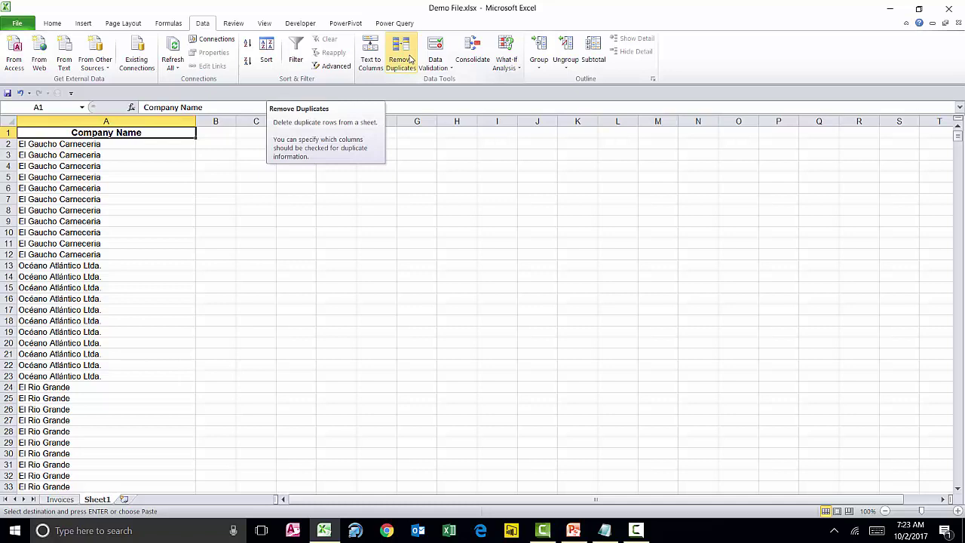
{"action": "left_click", "coordinate": [401, 59]}
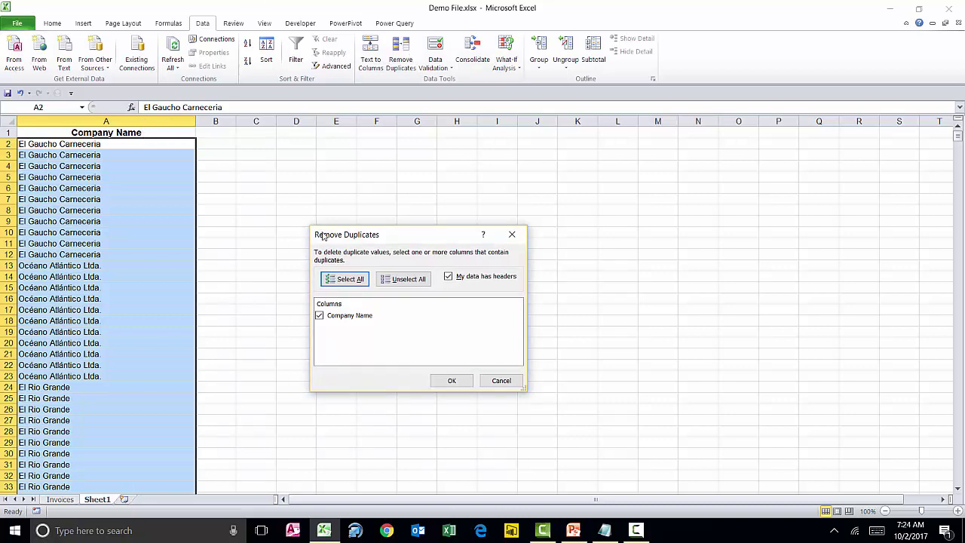
{"action": "left_click", "coordinate": [452, 381]}
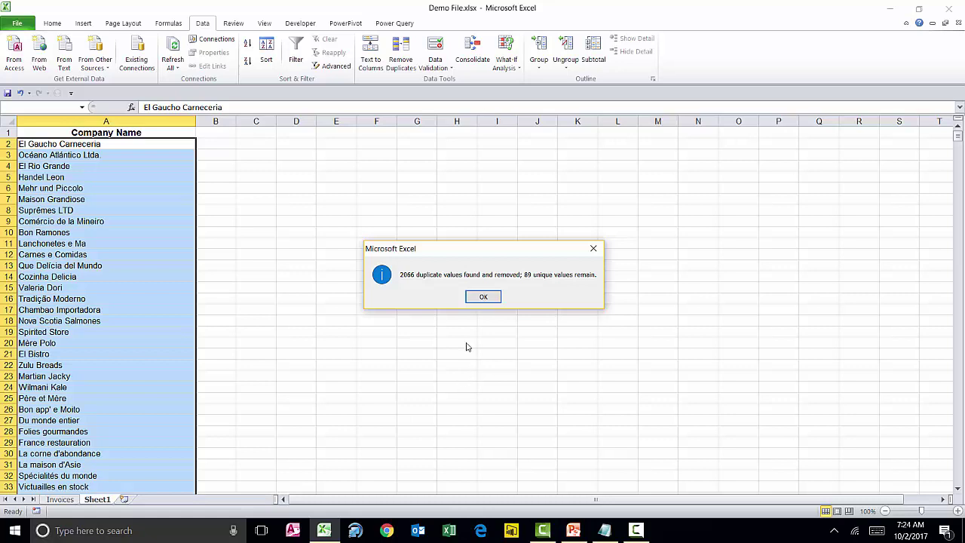
{"action": "left_click", "coordinate": [483, 297]}
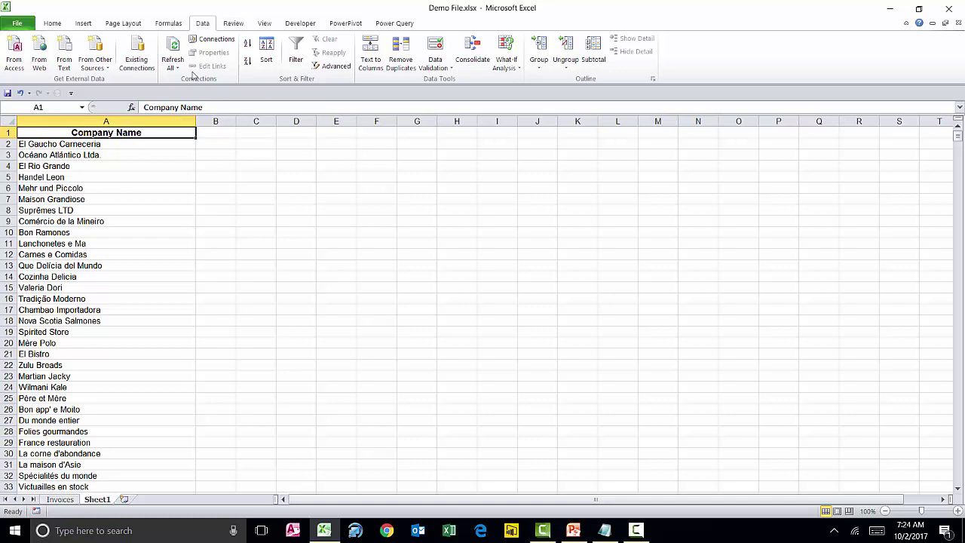
{"action": "left_click", "coordinate": [248, 49]}
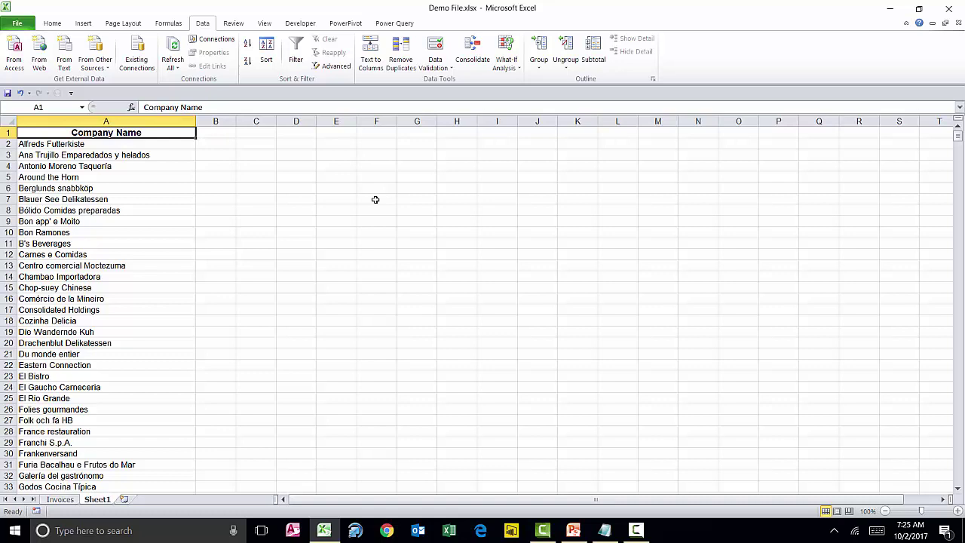
- Create a named range for the company list on Sheet1 from its top-row label, and check the workbook's defined names
{"action": "key", "text": "ctrl+shift+Down"}
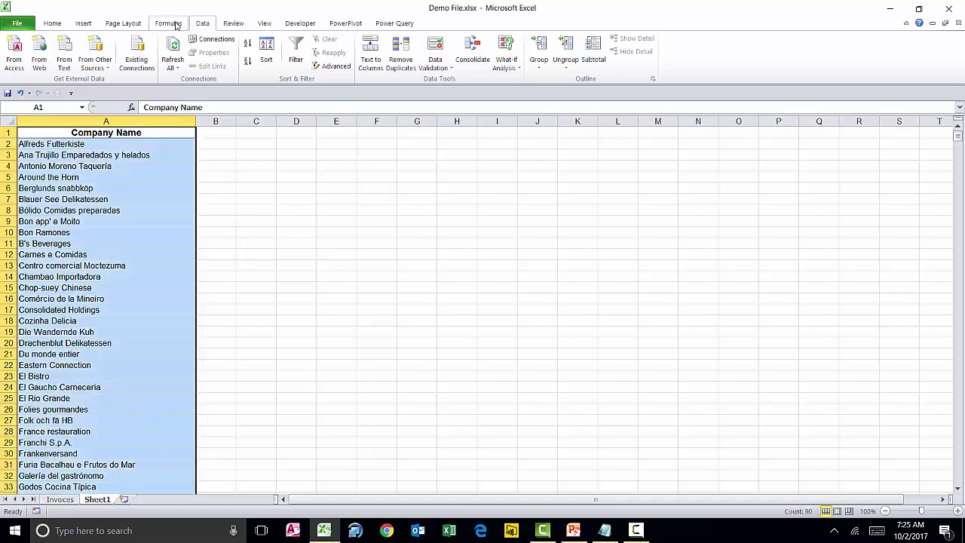
{"action": "left_click", "coordinate": [169, 23]}
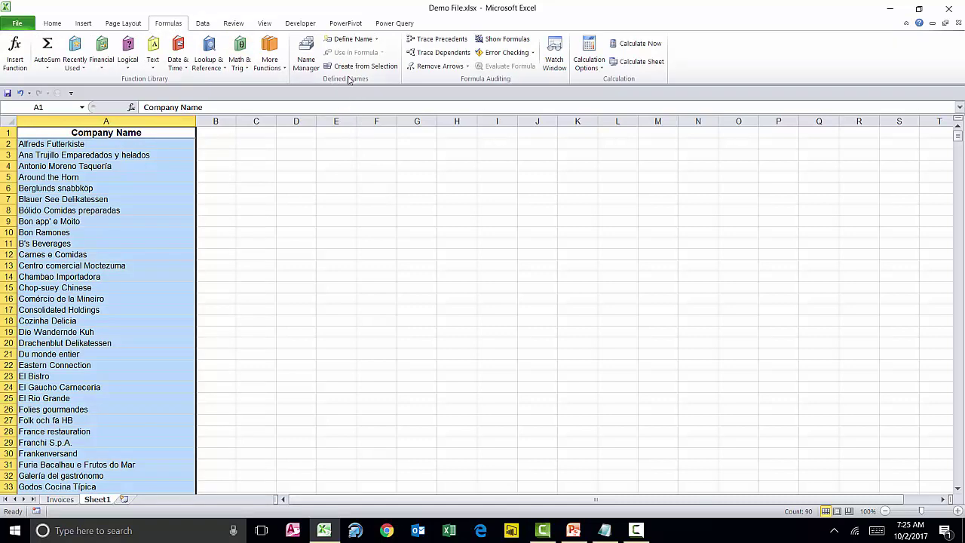
{"action": "left_click", "coordinate": [389, 68]}
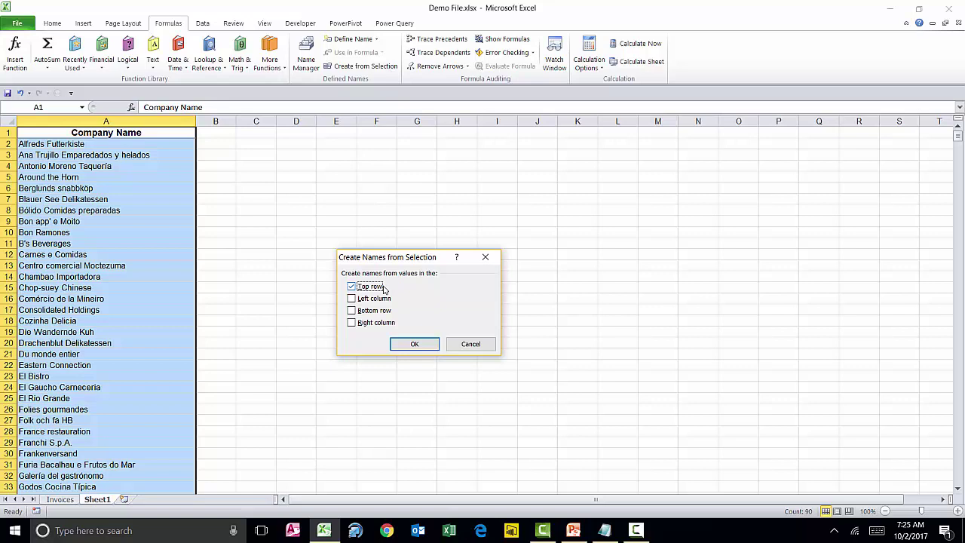
{"action": "left_click", "coordinate": [414, 343]}
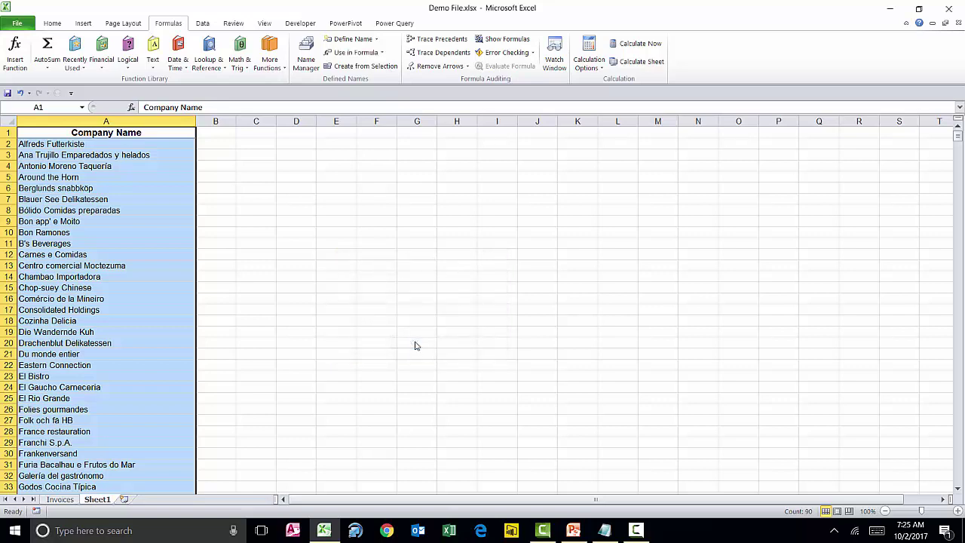
{"action": "left_click", "coordinate": [283, 162]}
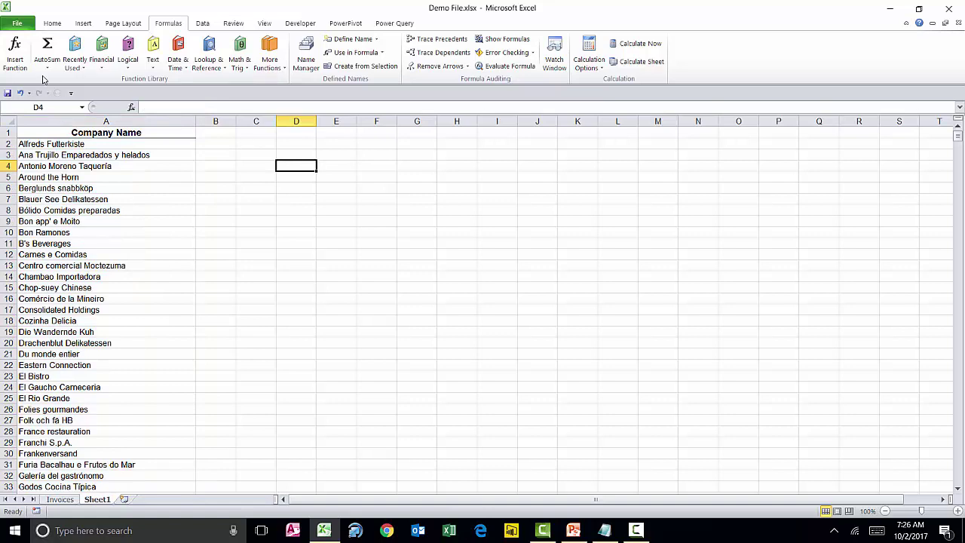
{"action": "left_click", "coordinate": [81, 107]}
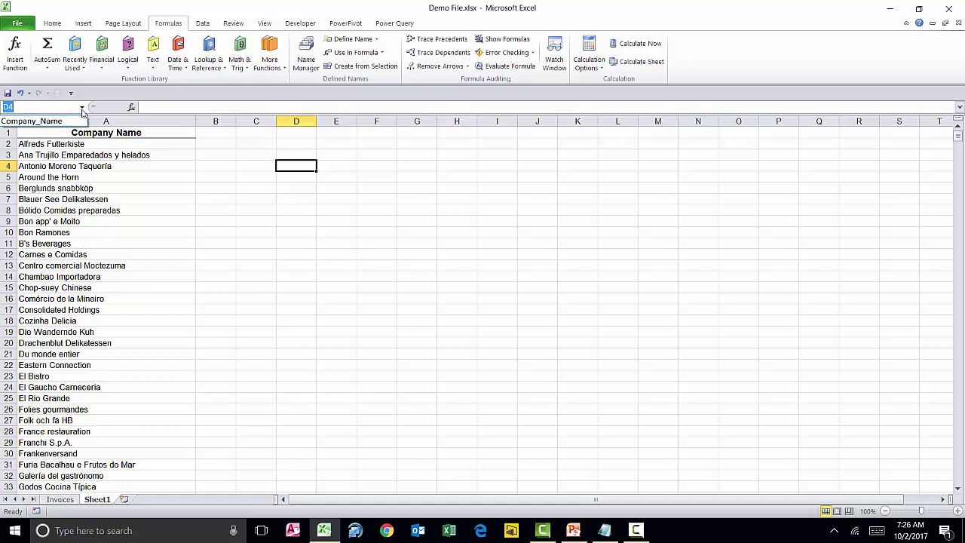
- On the Invoices sheet, open data validation for cell A2 under the Company Name criteria heading and allow a List
{"action": "left_click", "coordinate": [68, 500]}
{"action": "left_click", "coordinate": [68, 501]}
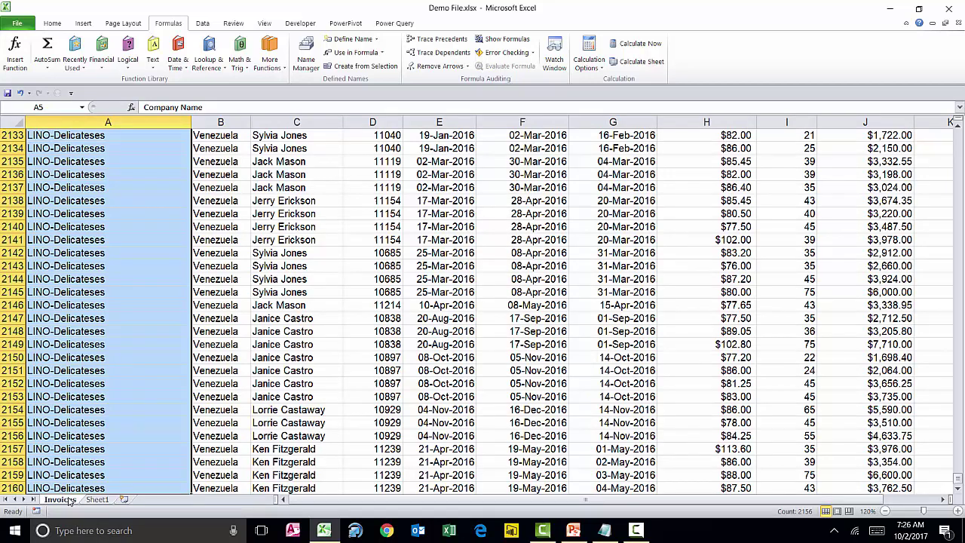
{"action": "key", "text": "ctrl+Home"}
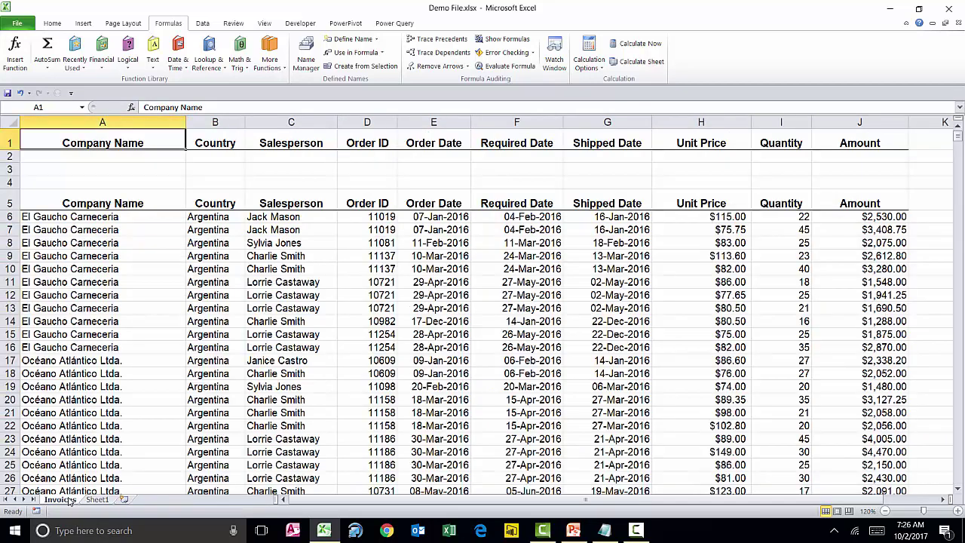
{"action": "left_click", "coordinate": [163, 158]}
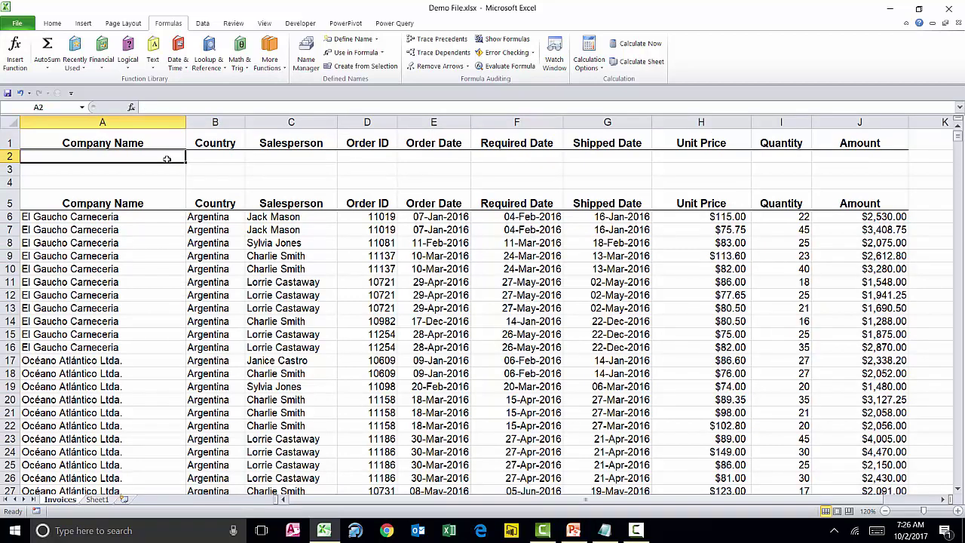
{"action": "left_click", "coordinate": [202, 24]}
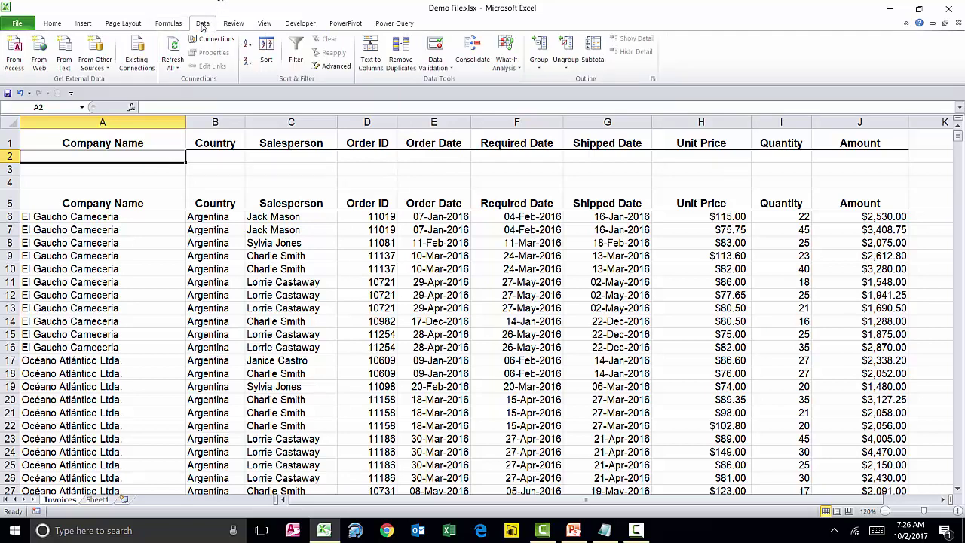
{"action": "left_click", "coordinate": [435, 50]}
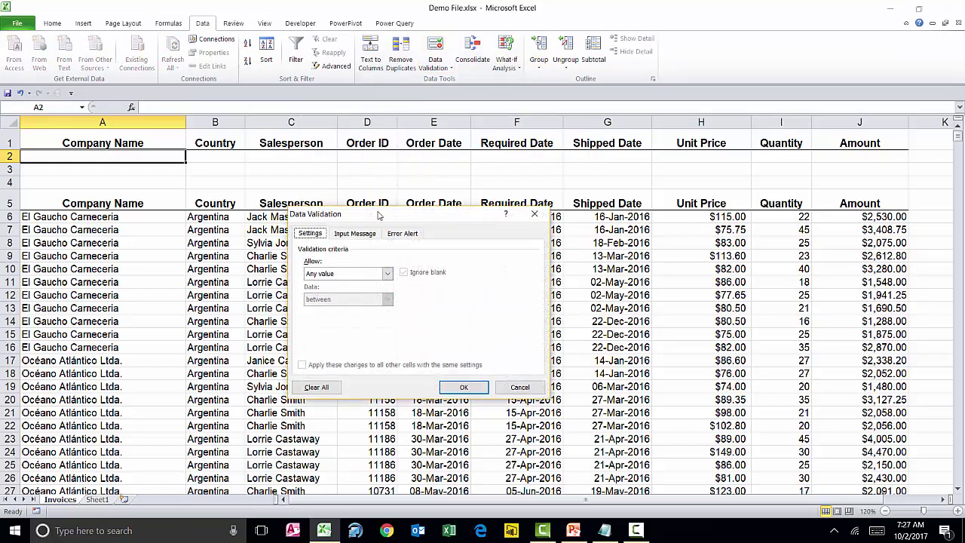
{"action": "left_click_drag", "start_coordinate": [384, 216], "coordinate": [386, 129]}
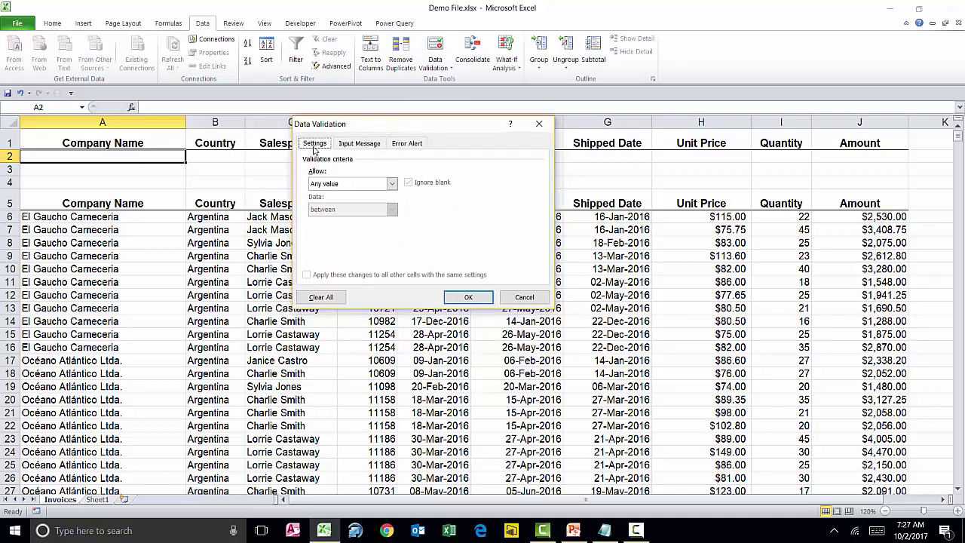
{"action": "left_click", "coordinate": [391, 184]}
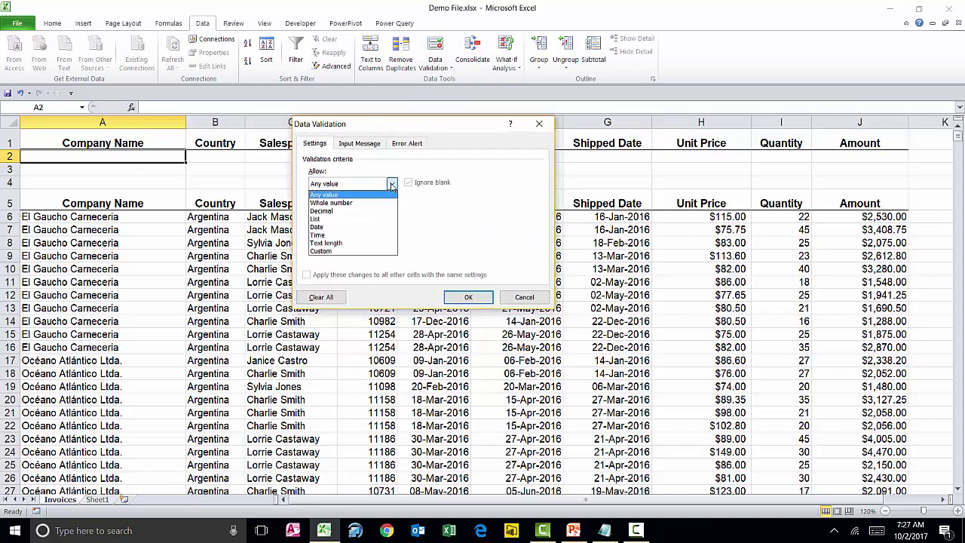
{"action": "left_click", "coordinate": [315, 219]}
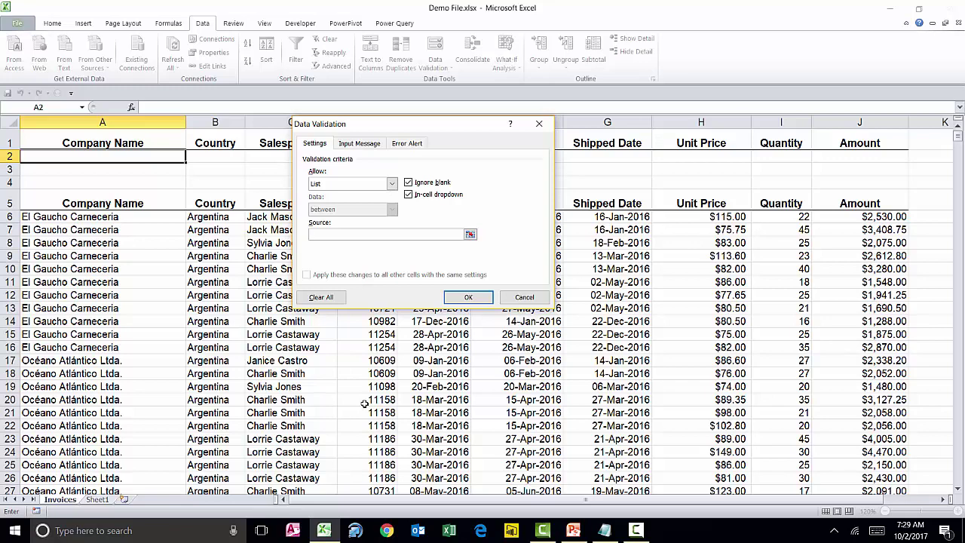
- Use the named range Company_Name as the validation list's source and apply the validation to A2
{"action": "key", "text": "F3"}
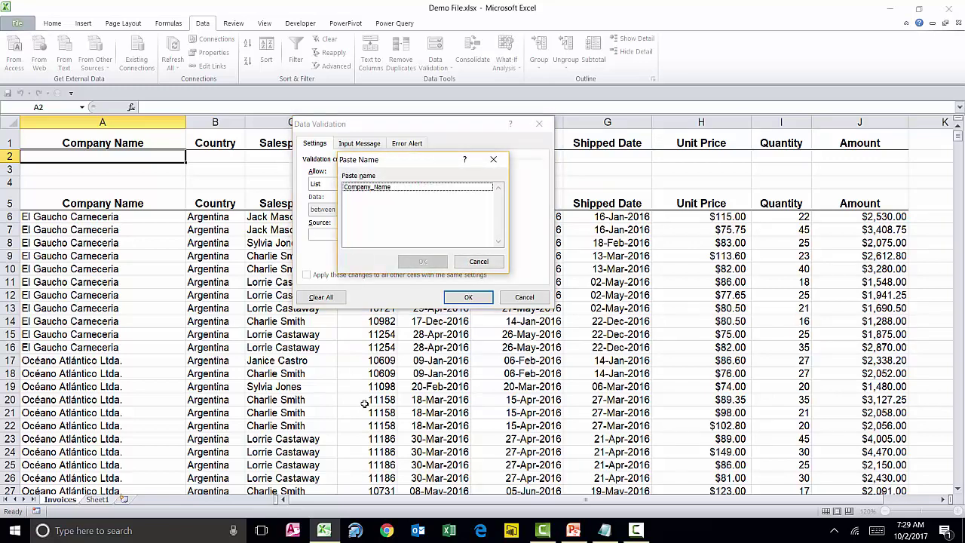
{"action": "left_click", "coordinate": [387, 191]}
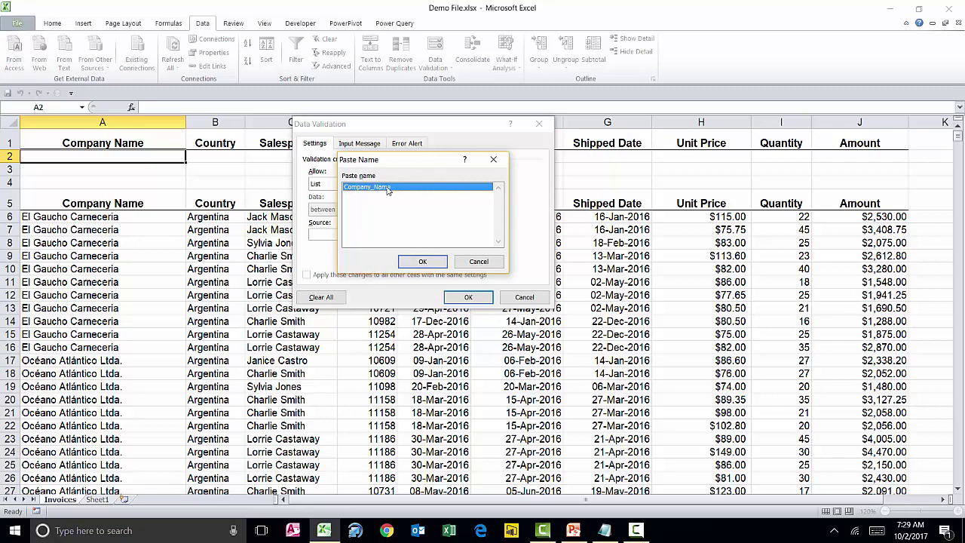
{"action": "left_click", "coordinate": [442, 264]}
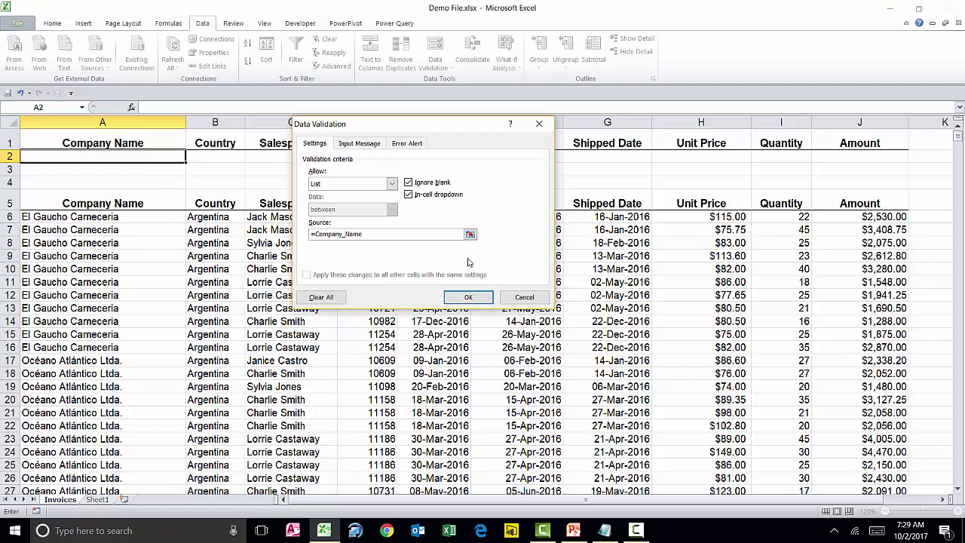
{"action": "left_click", "coordinate": [473, 301]}
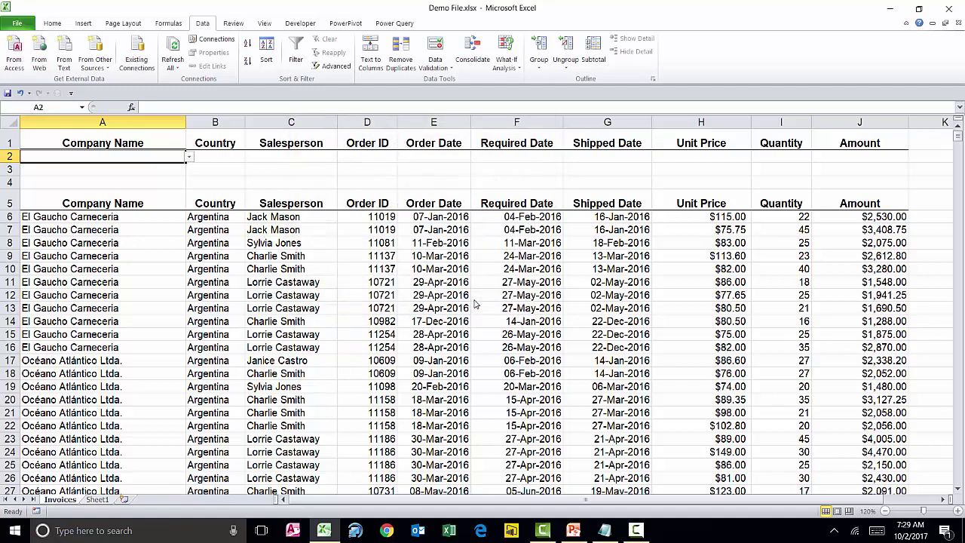
- Browse the company drop-down list in A2 and choose Bon app' e Moito as the criterion
{"action": "left_click", "coordinate": [189, 158]}
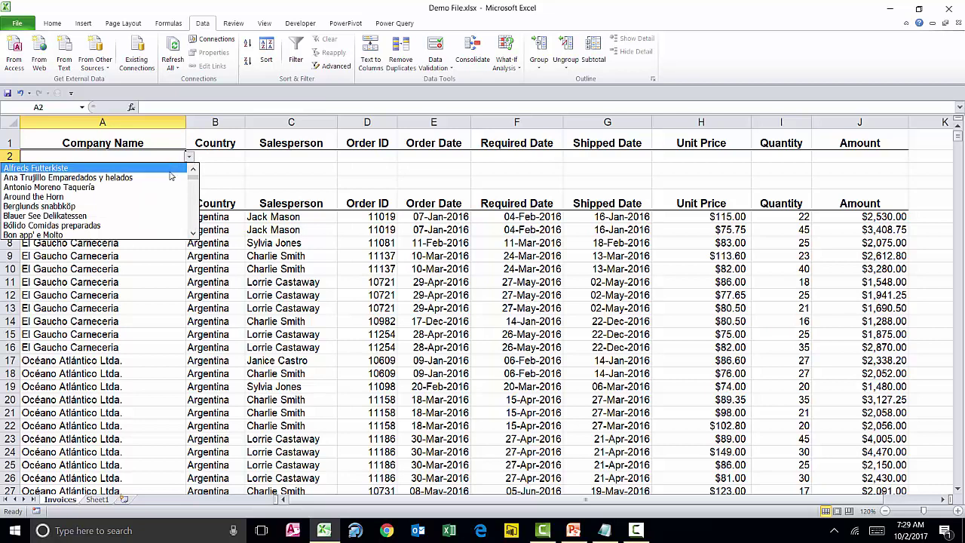
{"action": "left_click", "coordinate": [194, 233]}
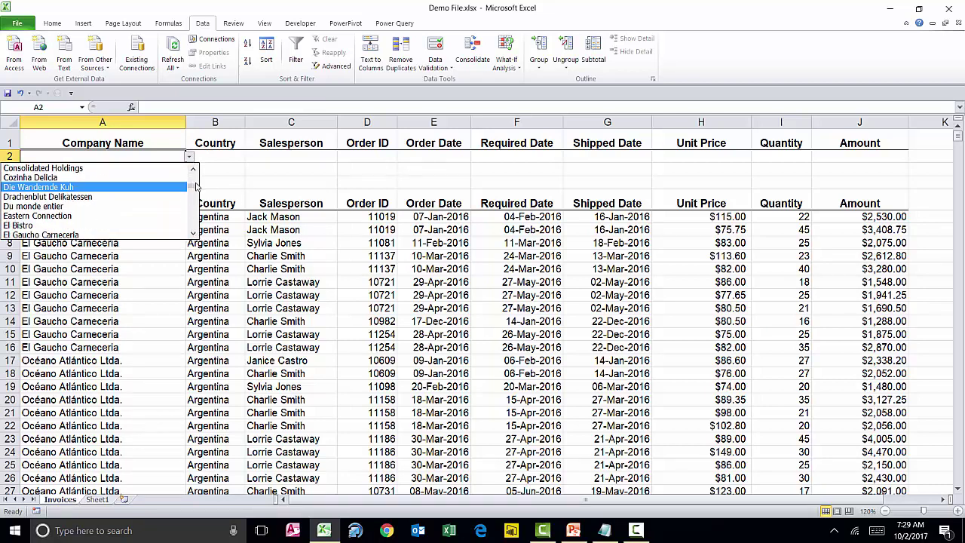
{"action": "scroll", "coordinate": [167, 181], "scroll_direction": "up", "scroll_amount": 3}
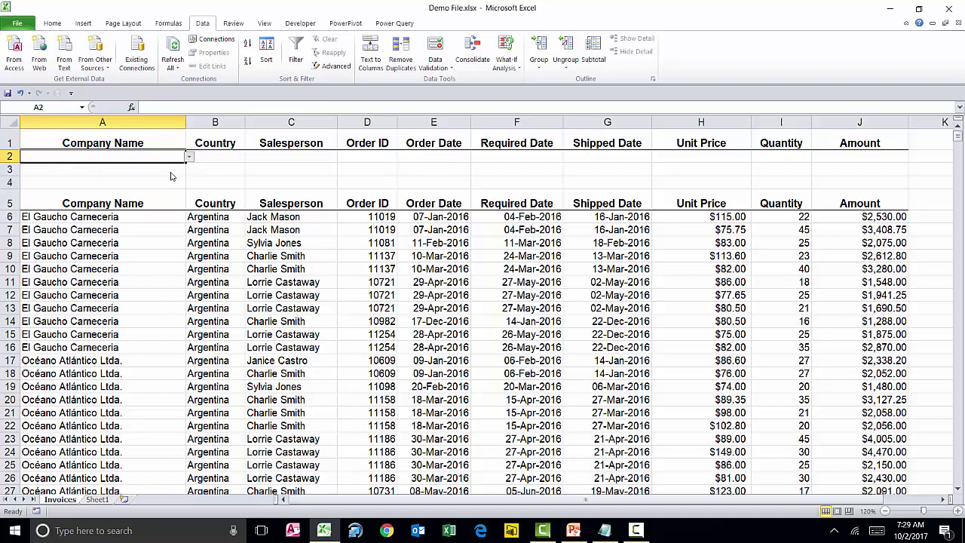
{"action": "left_click", "coordinate": [169, 170]}
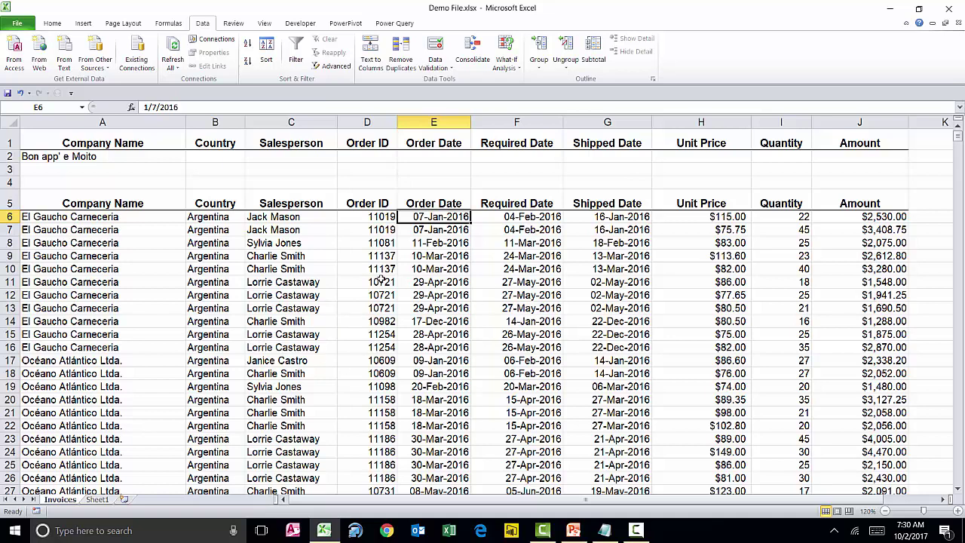
- Select the whole invoice table, including its header row 5, and name the range data
{"action": "left_click", "coordinate": [130, 204]}
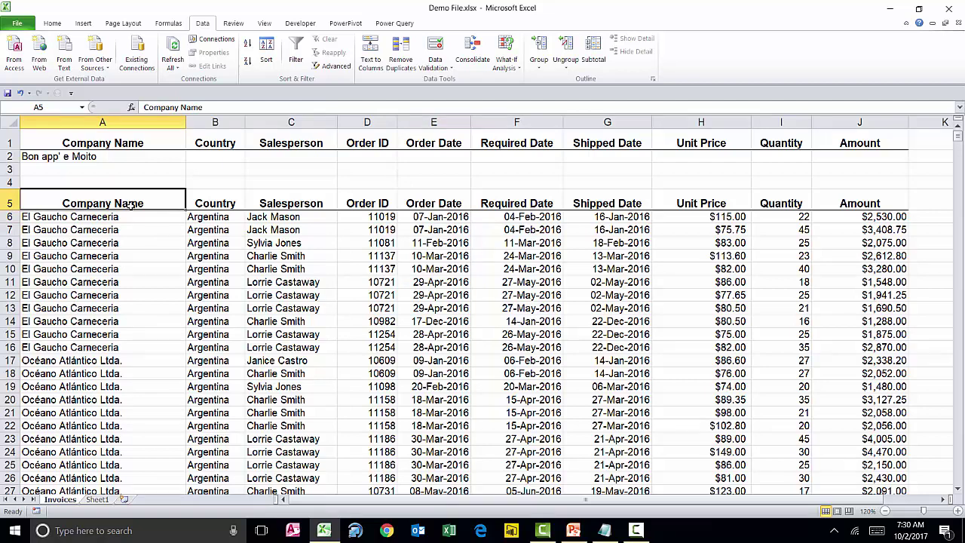
{"action": "left_click", "coordinate": [189, 279]}
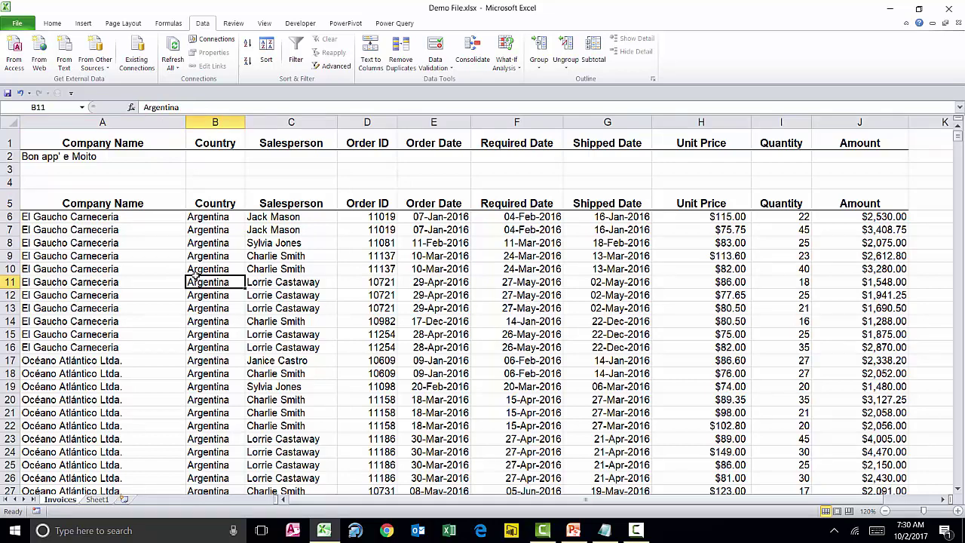
{"action": "key", "text": "ctrl+a"}
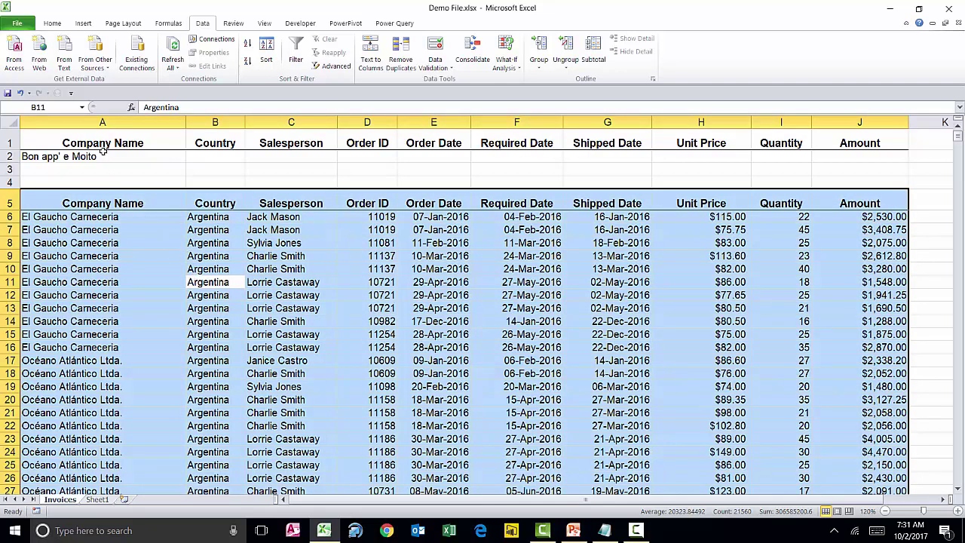
{"action": "left_click", "coordinate": [56, 107]}
{"action": "type", "text": "data"}
{"action": "left_click", "coordinate": [154, 282]}
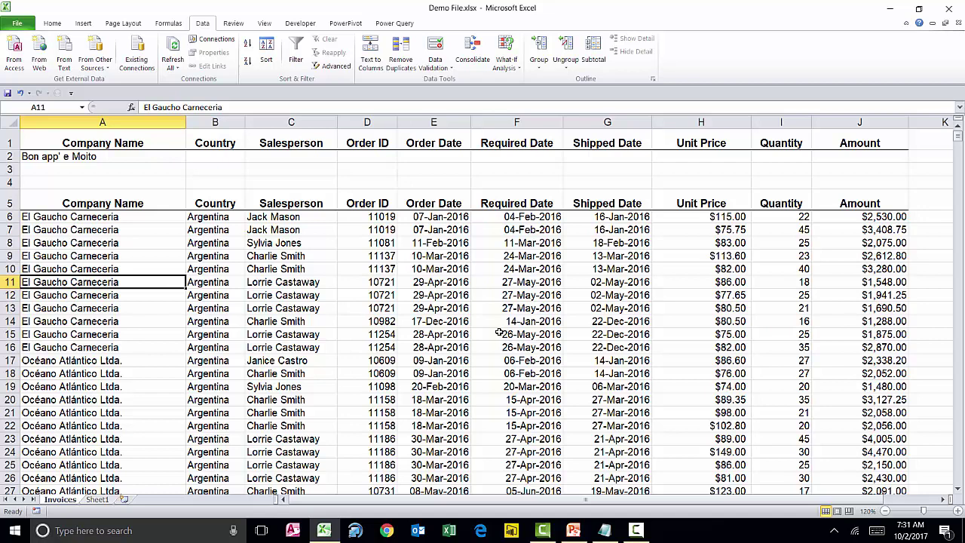
- In cell J2 below the Amount criteria heading, search the functions for "database" and insert DSUM
{"action": "left_click", "coordinate": [833, 158]}
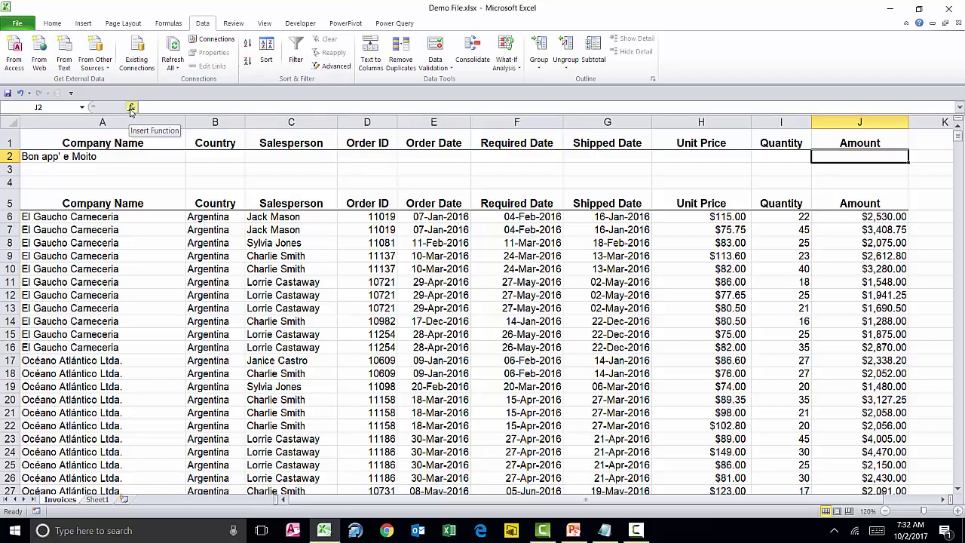
{"action": "left_click", "coordinate": [172, 25]}
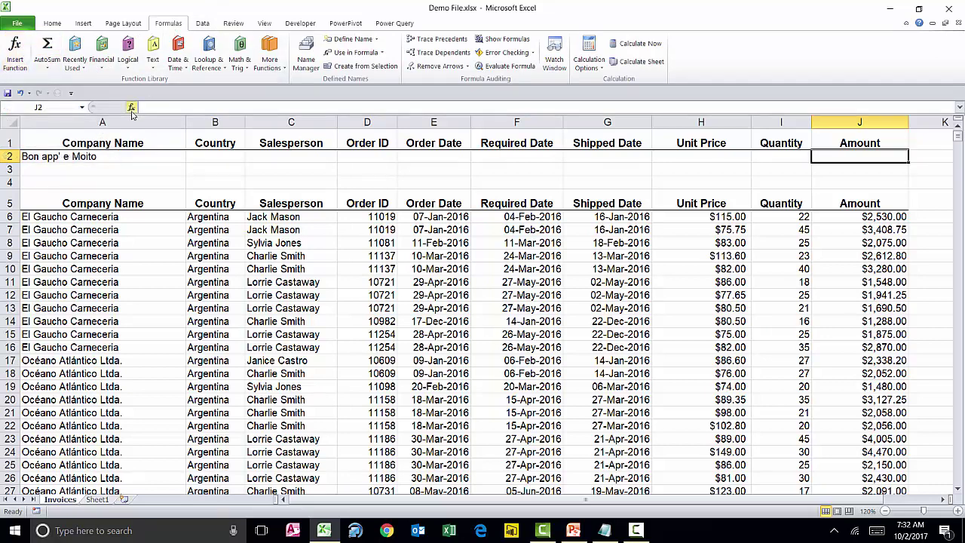
{"action": "left_click", "coordinate": [18, 59]}
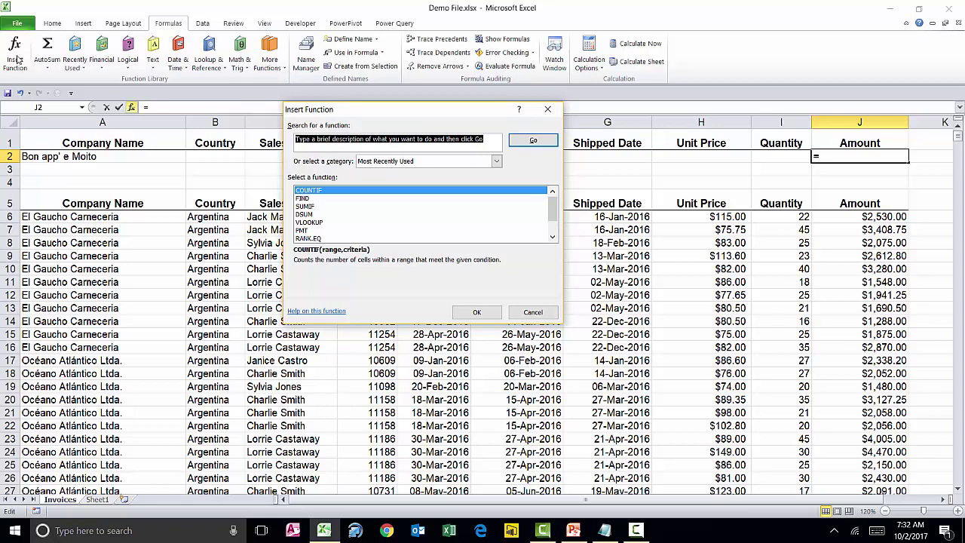
{"action": "type", "text": "d"}
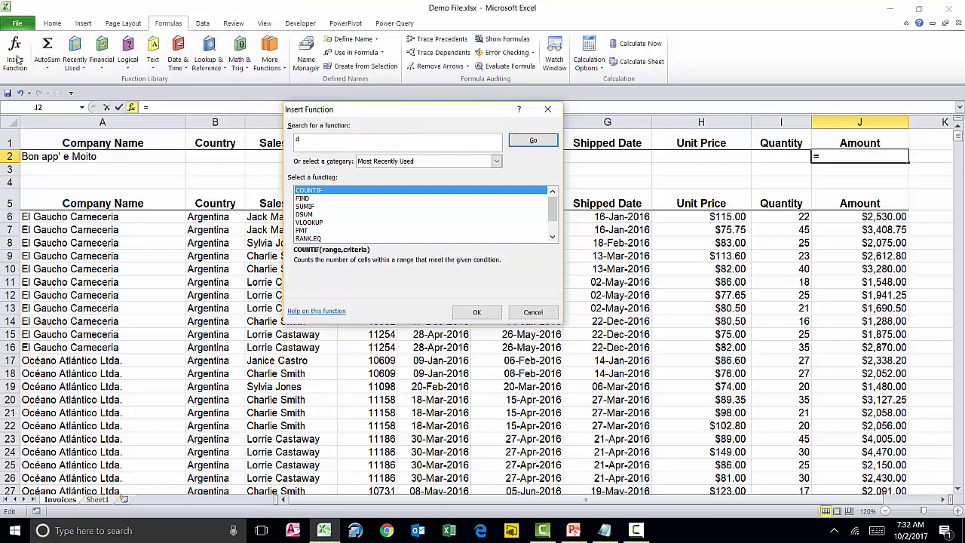
{"action": "type", "text": "atabase"}
{"action": "left_click", "coordinate": [532, 140]}
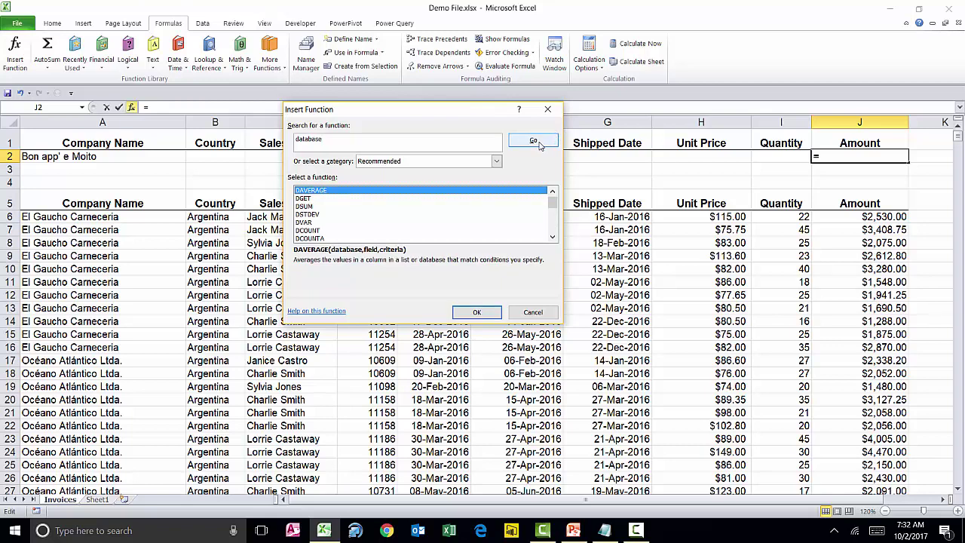
{"action": "left_click", "coordinate": [311, 207]}
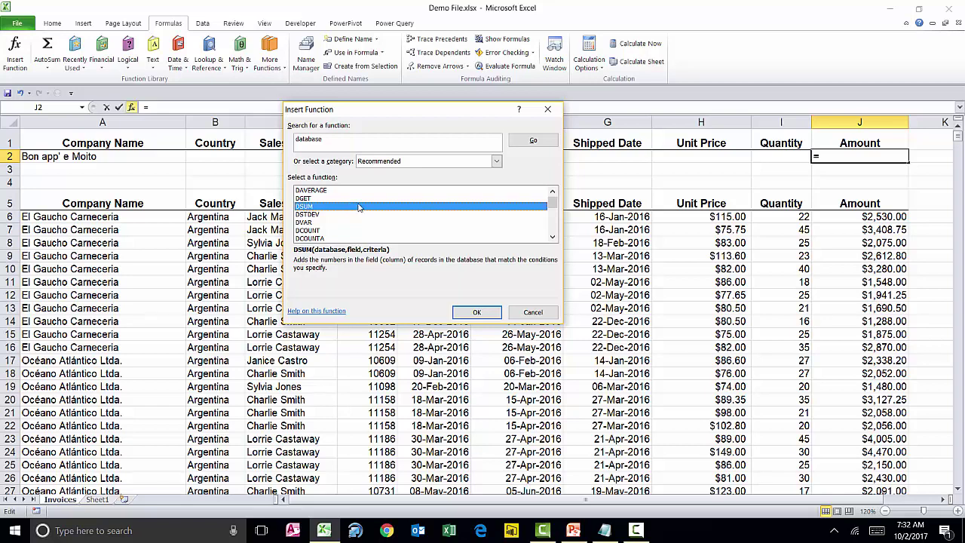
{"action": "left_click", "coordinate": [489, 313]}
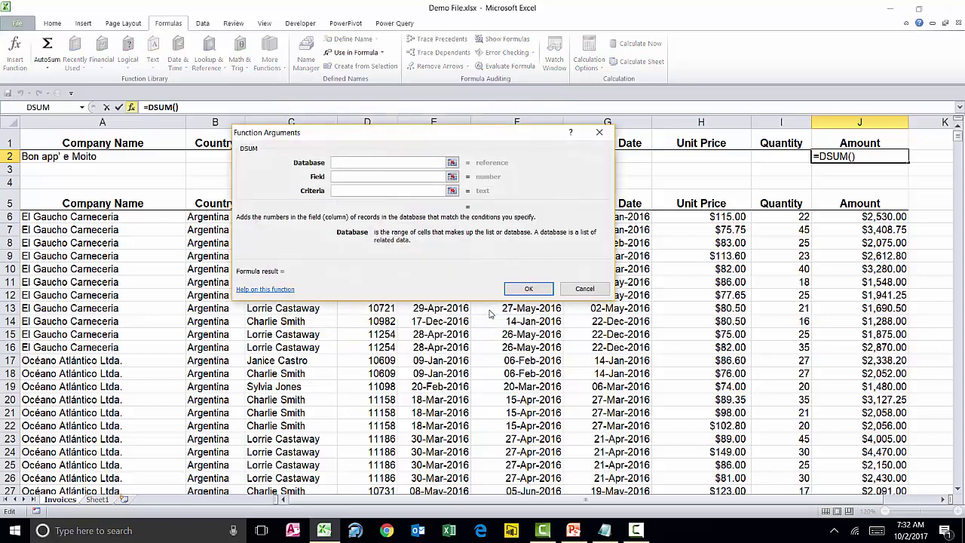
- Set DSUM's Database argument to the named range data and go to its Field argument
{"action": "left_click_drag", "start_coordinate": [447, 138], "coordinate": [527, 229]}
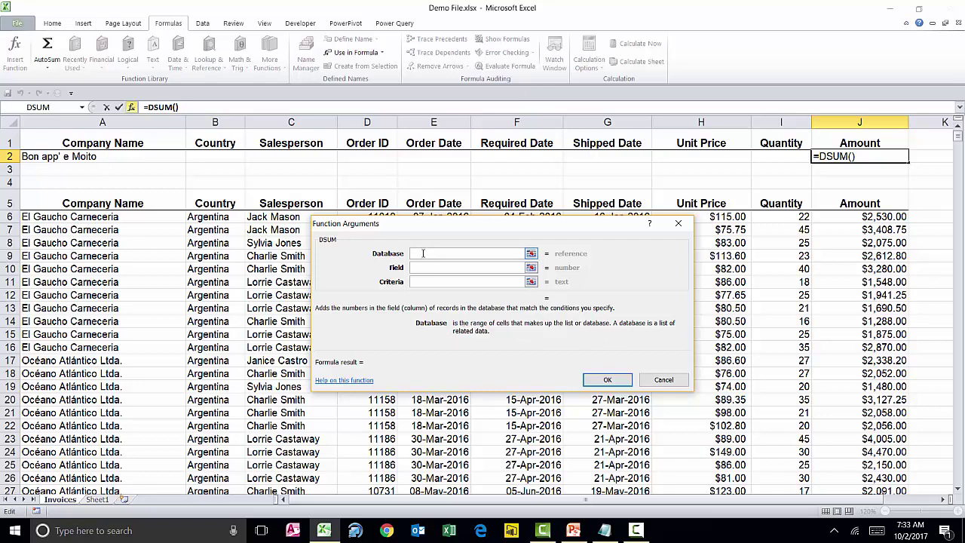
{"action": "type", "text": "data"}
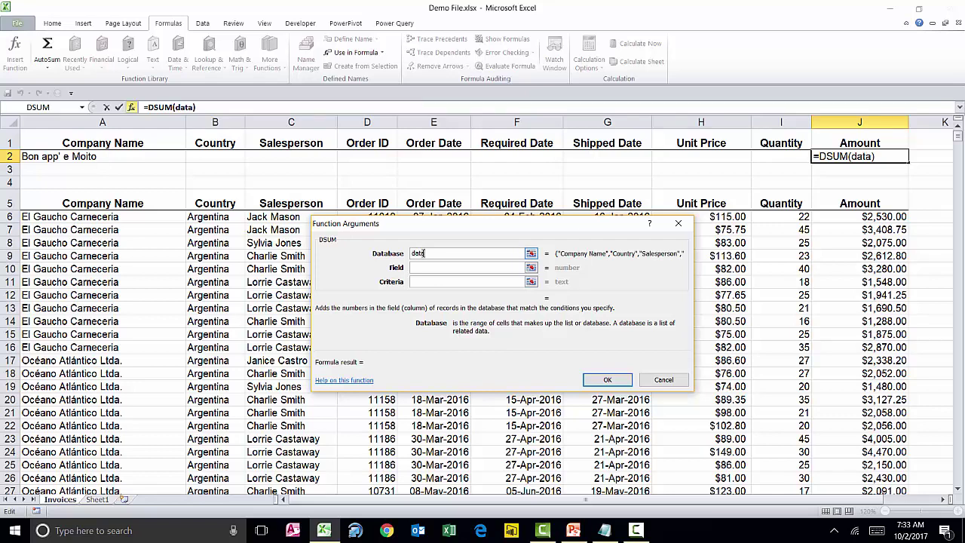
{"action": "left_click", "coordinate": [441, 267]}
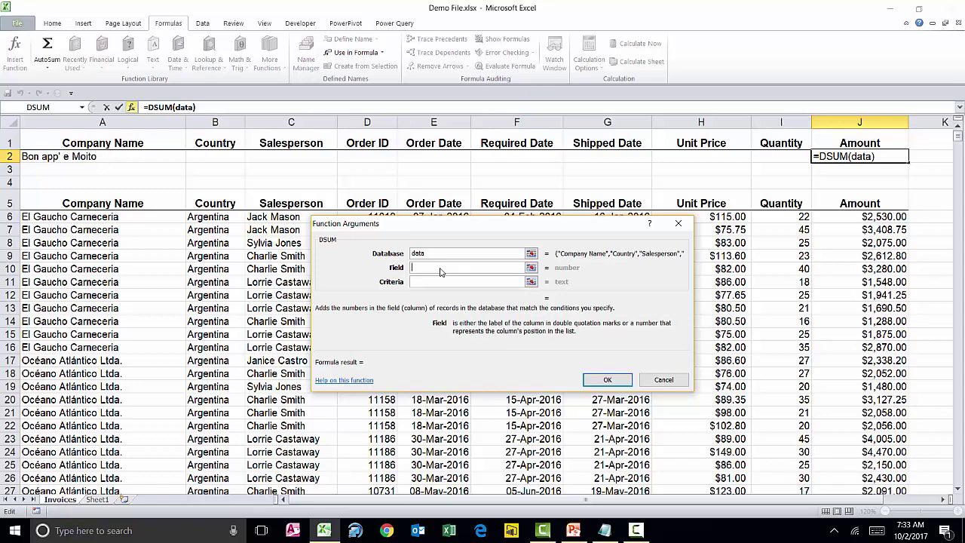
{"action": "left_click", "coordinate": [859, 204]}
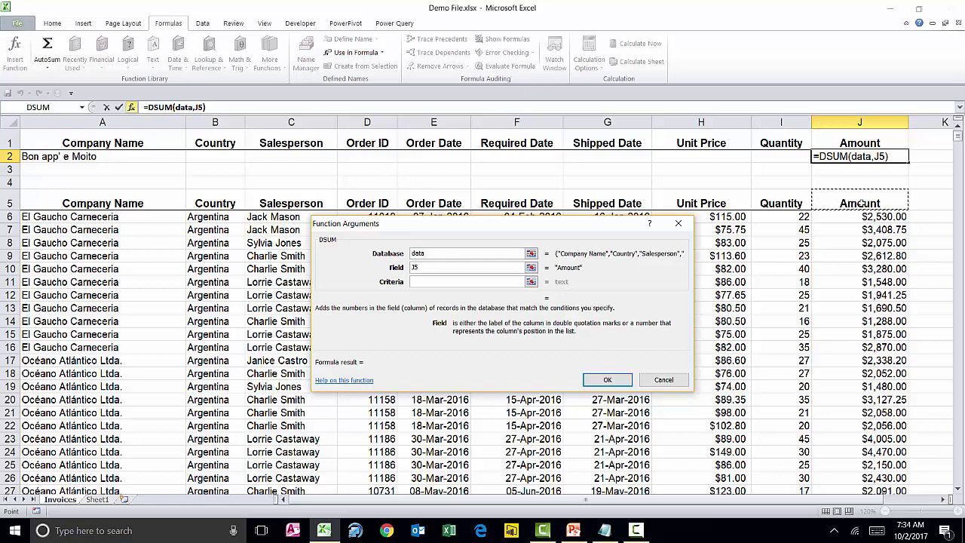
{"action": "key", "text": "BackSpace"}
{"action": "key", "text": "BackSpace"}
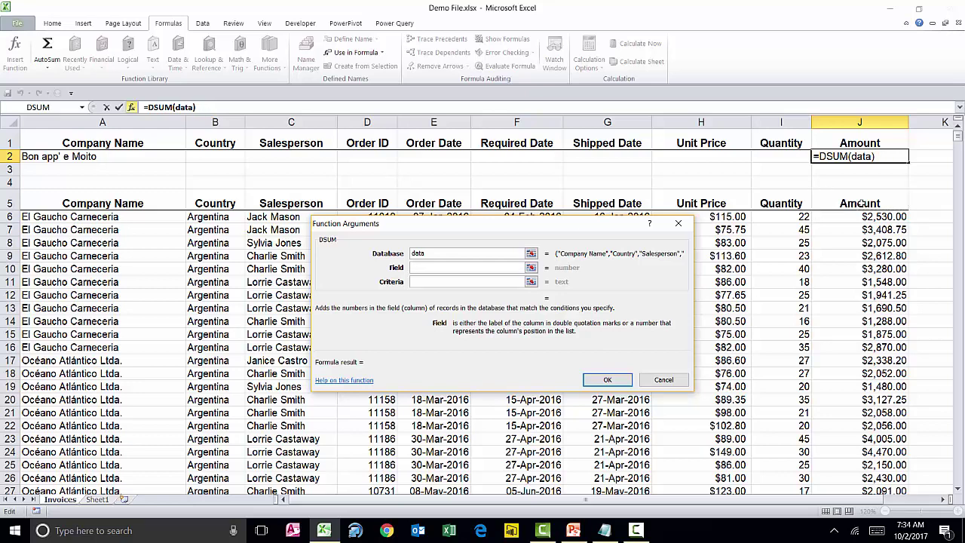
- Set DSUM's Field argument to the quoted column label "Amount" and go to the Criteria argument
{"action": "type", "text": "\"Amount"}
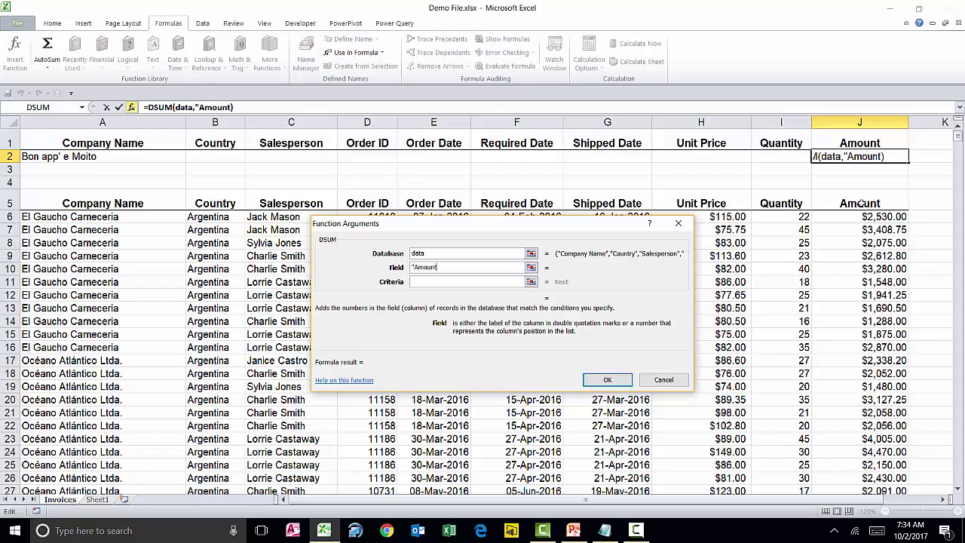
{"action": "type", "text": "\""}
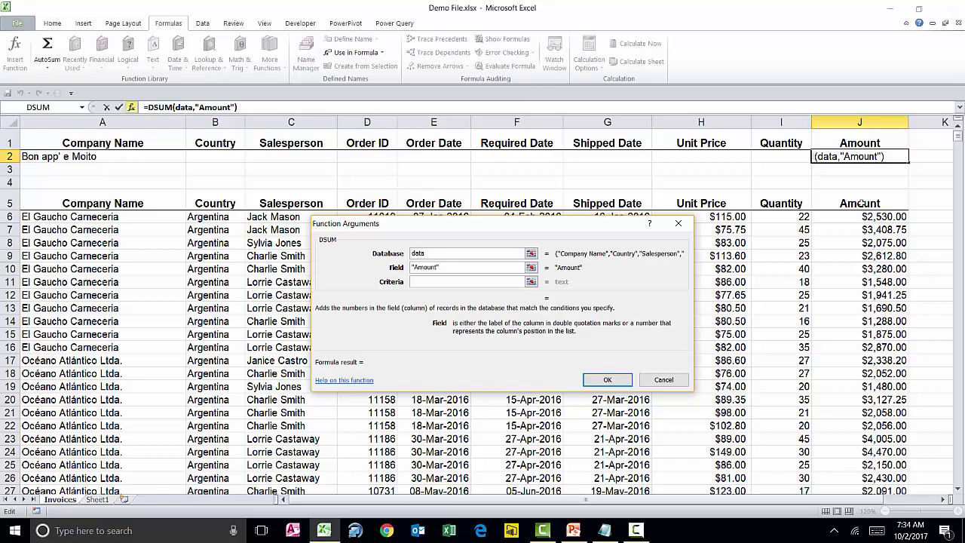
{"action": "left_click", "coordinate": [423, 281]}
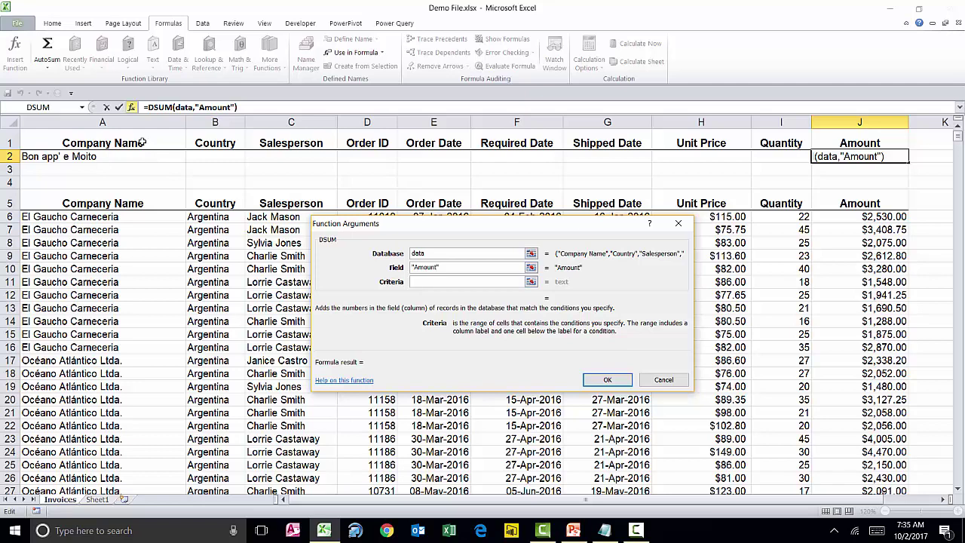
- Set DSUM's Criteria argument to A1:A2, complete the function, and format the result in J2 as currency with two decimals
{"action": "left_click", "coordinate": [143, 143]}
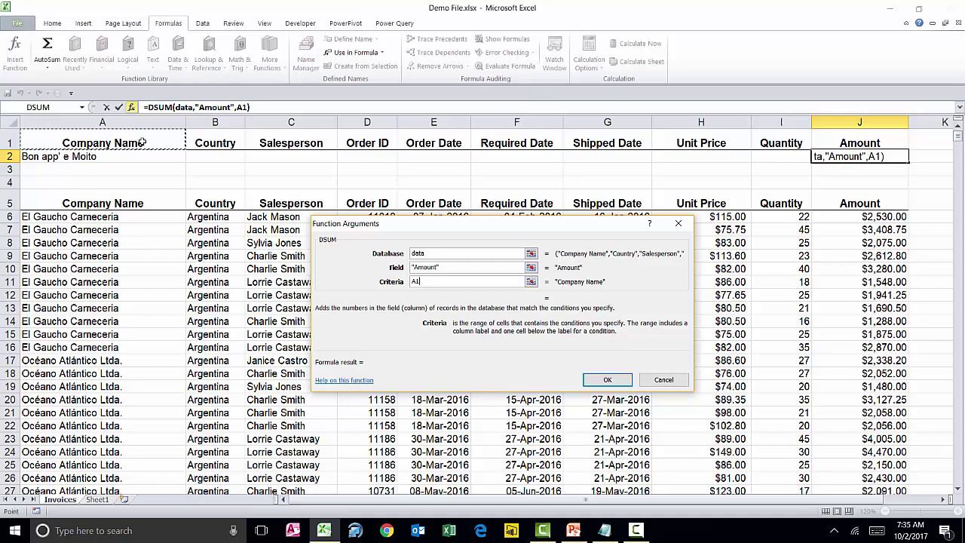
{"action": "left_click_drag", "start_coordinate": [143, 142], "coordinate": [144, 156]}
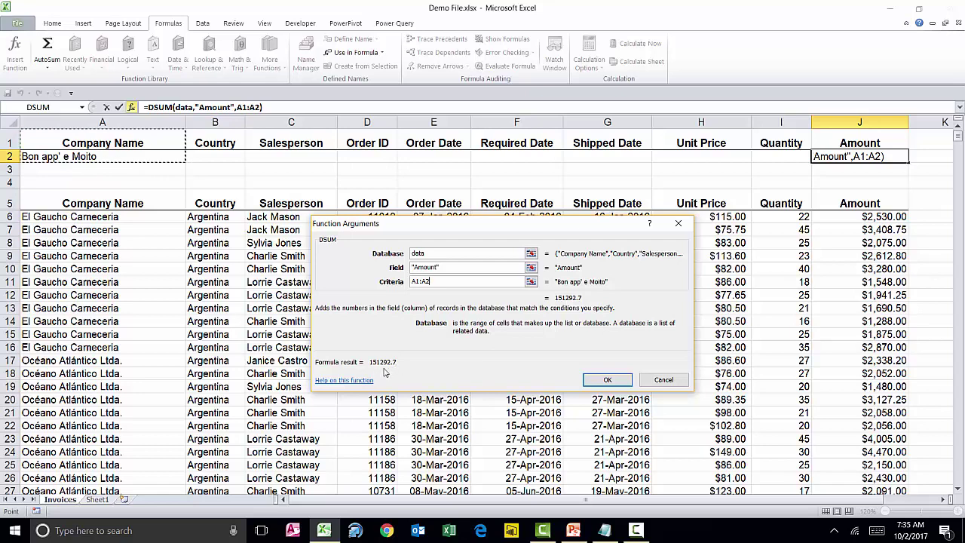
{"action": "left_click", "coordinate": [617, 380]}
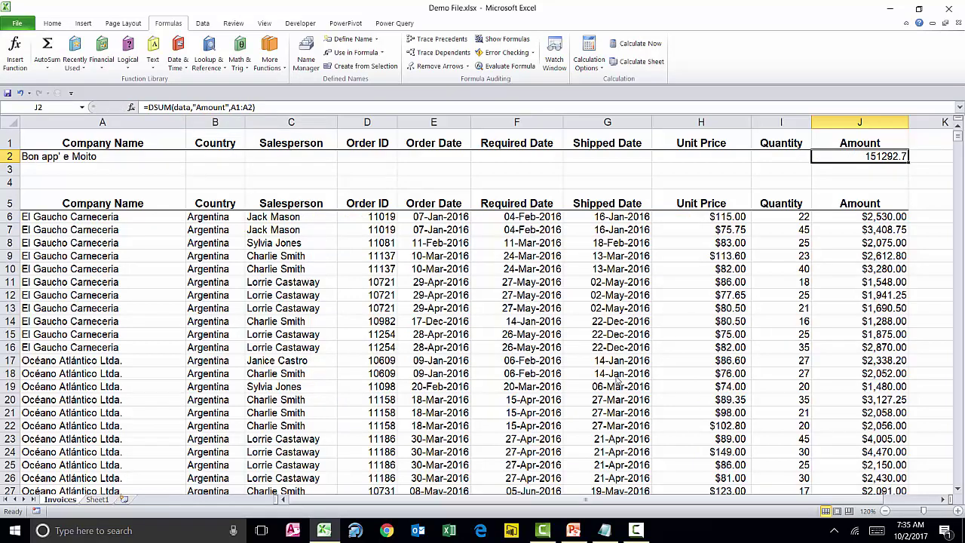
{"action": "key", "text": "ctrl+shift+4"}
- Test the company drop-down list in A2 by choosing Bon Ramones and then Centro comercial Moctezuma
{"action": "left_click", "coordinate": [178, 156]}
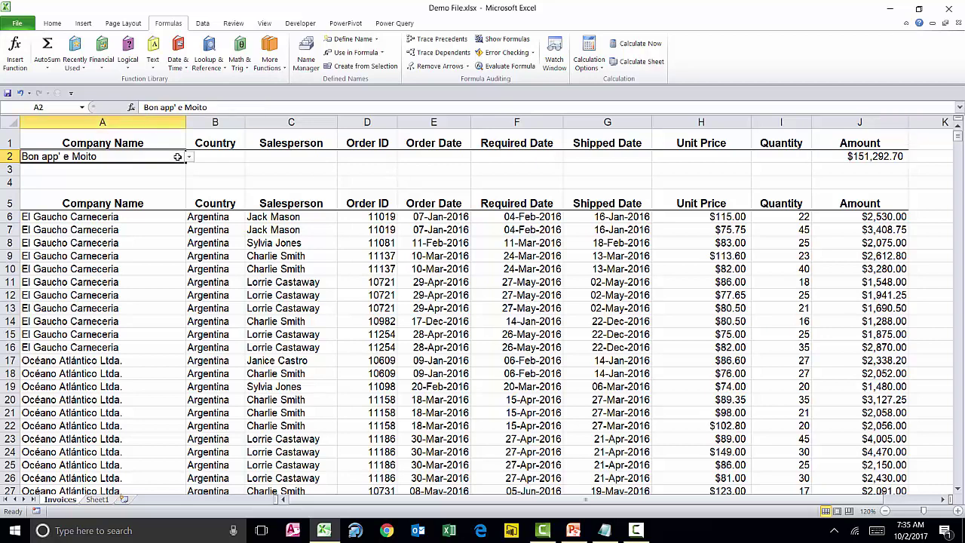
{"action": "left_click", "coordinate": [190, 159]}
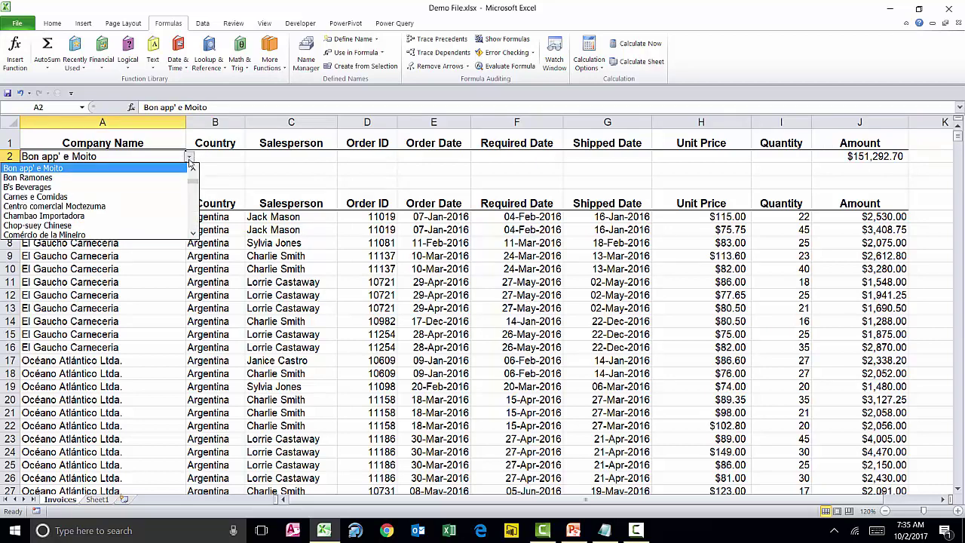
{"action": "left_click", "coordinate": [181, 179]}
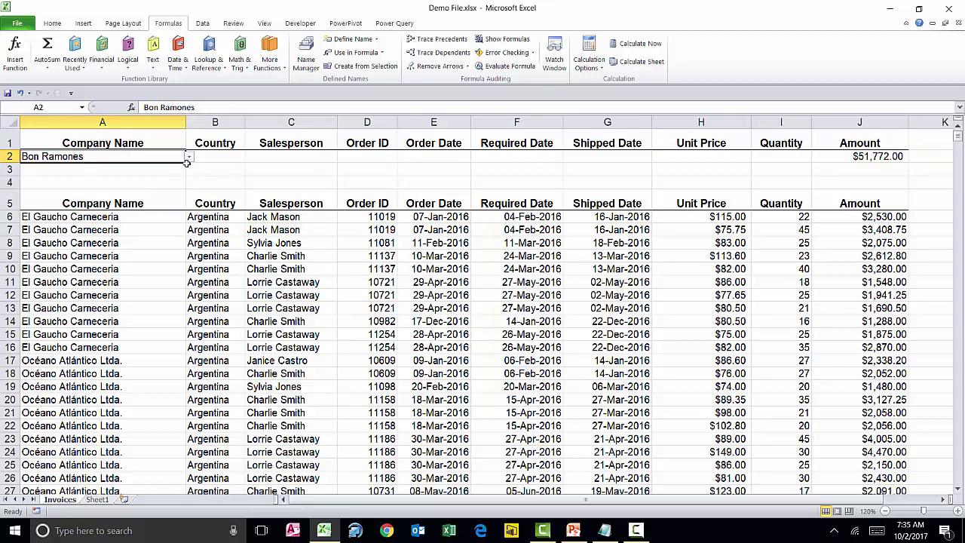
{"action": "left_click", "coordinate": [189, 158]}
{"action": "left_click", "coordinate": [167, 197]}
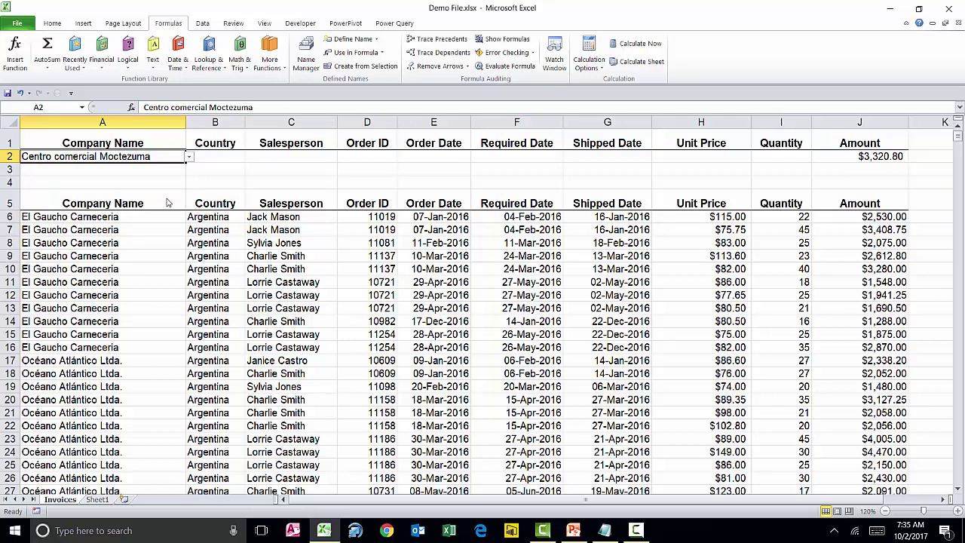
- Total the selected company's quantities in I2 with the formula =DSUM(data,"quantity",A1:A2)
{"action": "left_click", "coordinate": [776, 157]}
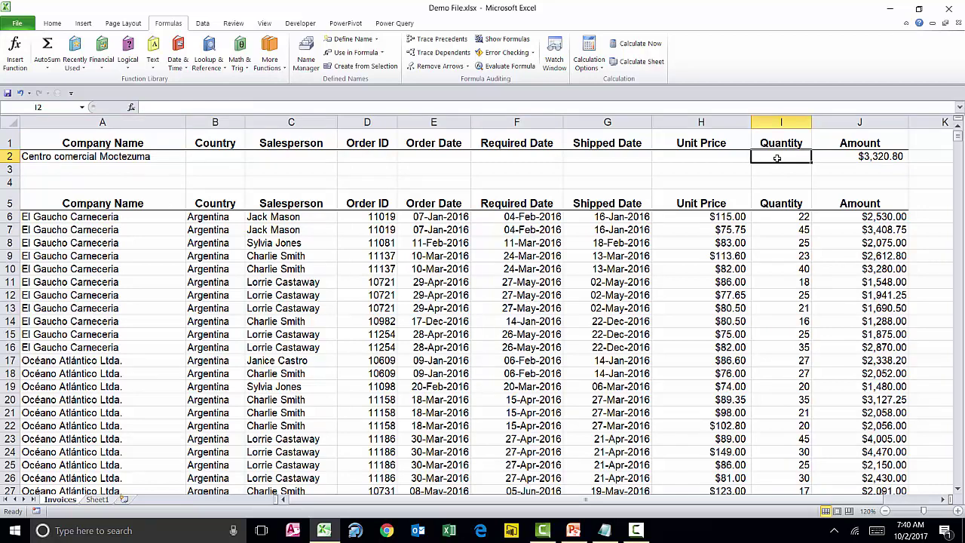
{"action": "type", "text": "=dsum"}
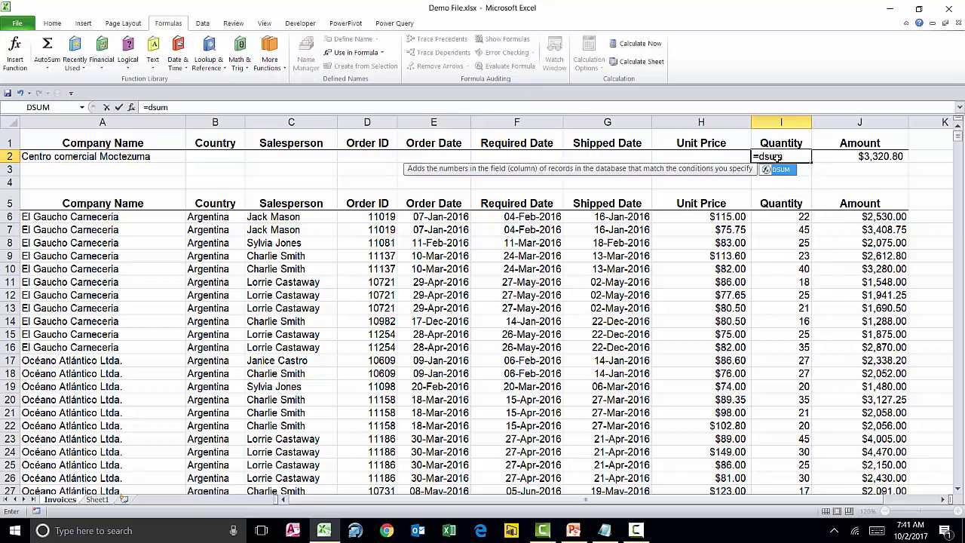
{"action": "key", "text": "Tab"}
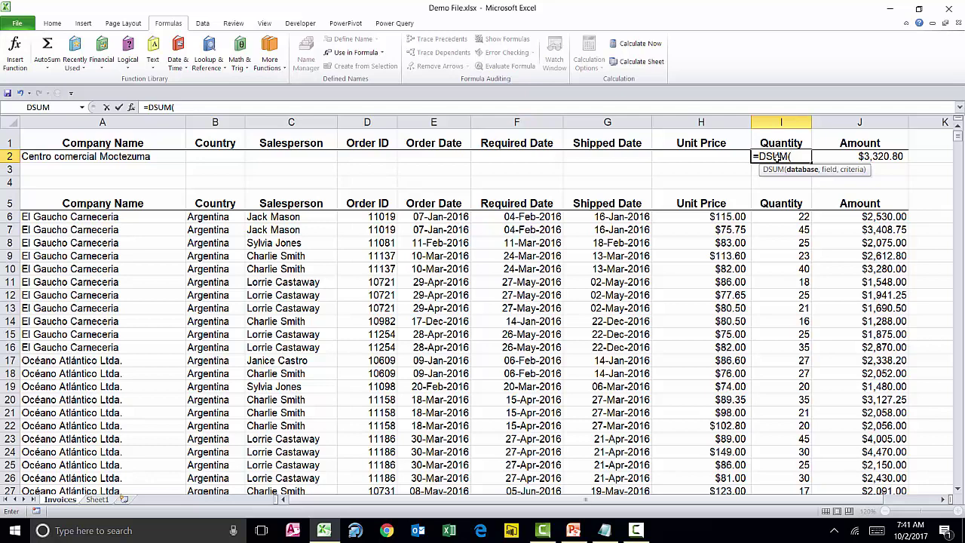
{"action": "type", "text": "data"}
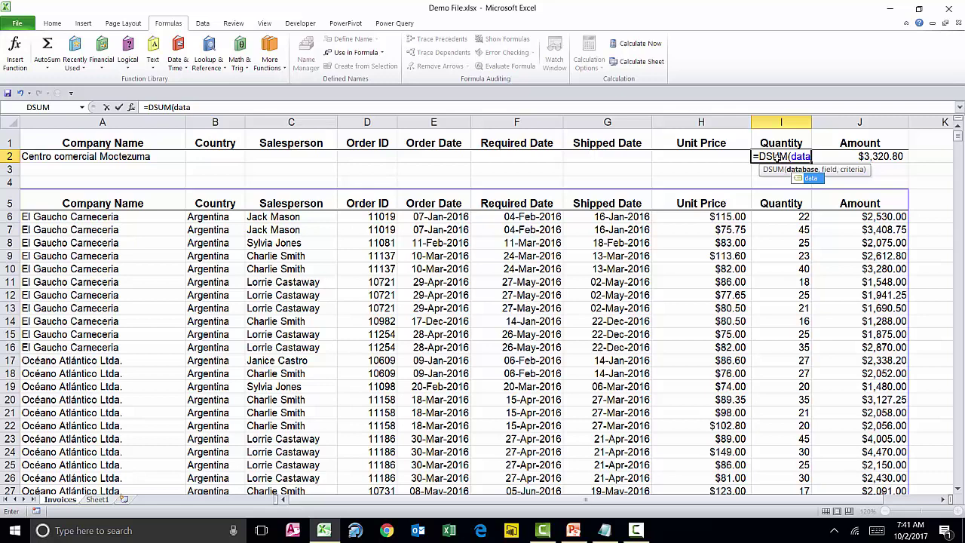
{"action": "type", "text": ","}
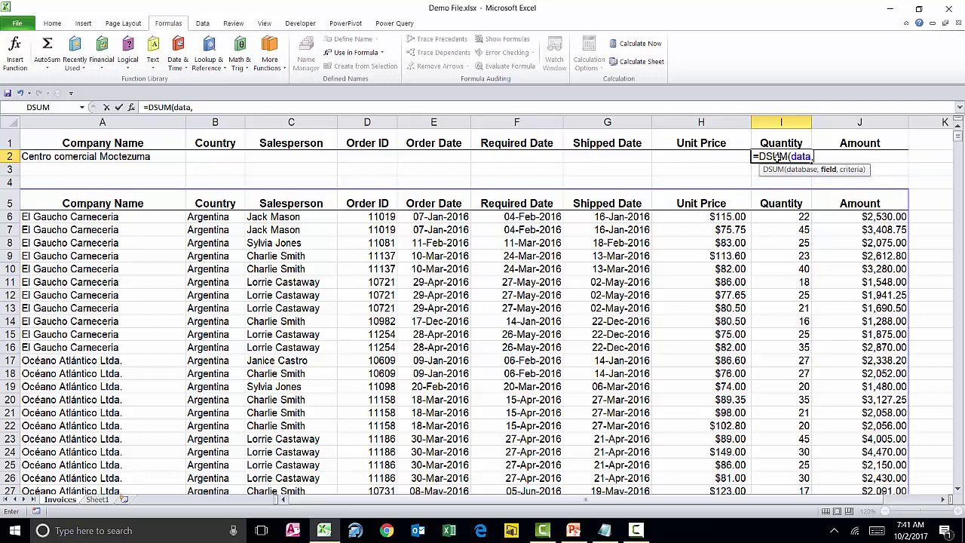
{"action": "type", "text": "\"quantity\","}
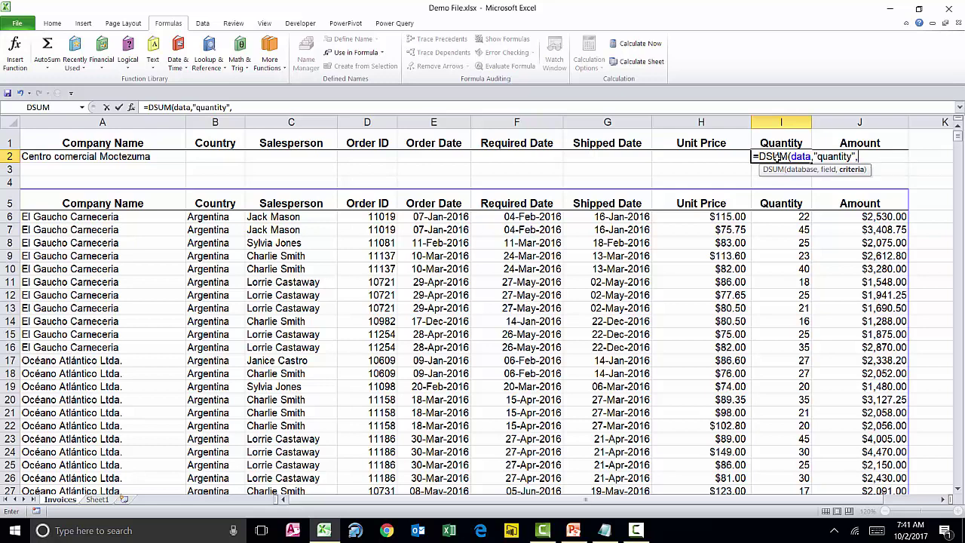
{"action": "left_click", "coordinate": [133, 138]}
{"action": "left_click_drag", "start_coordinate": [139, 150], "coordinate": [139, 155]}
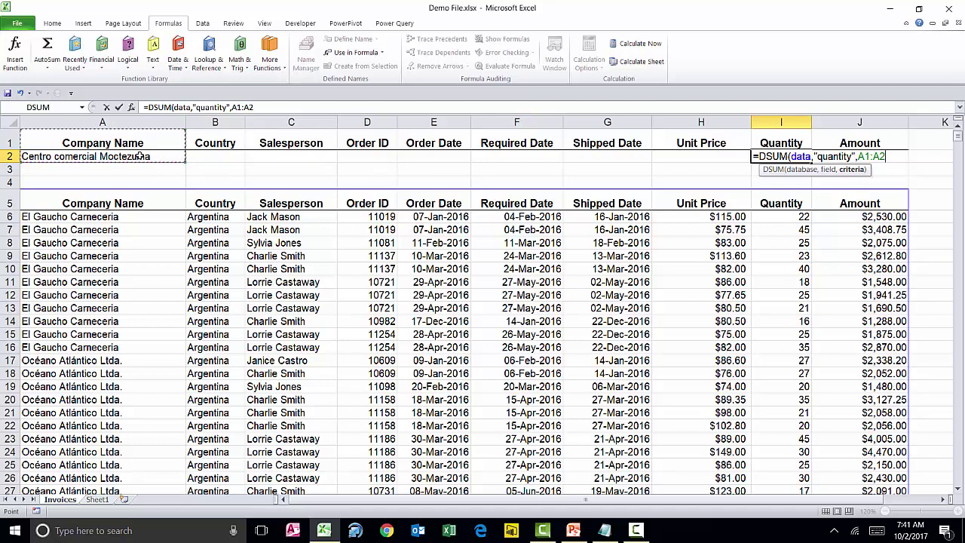
{"action": "key", "text": "Return"}
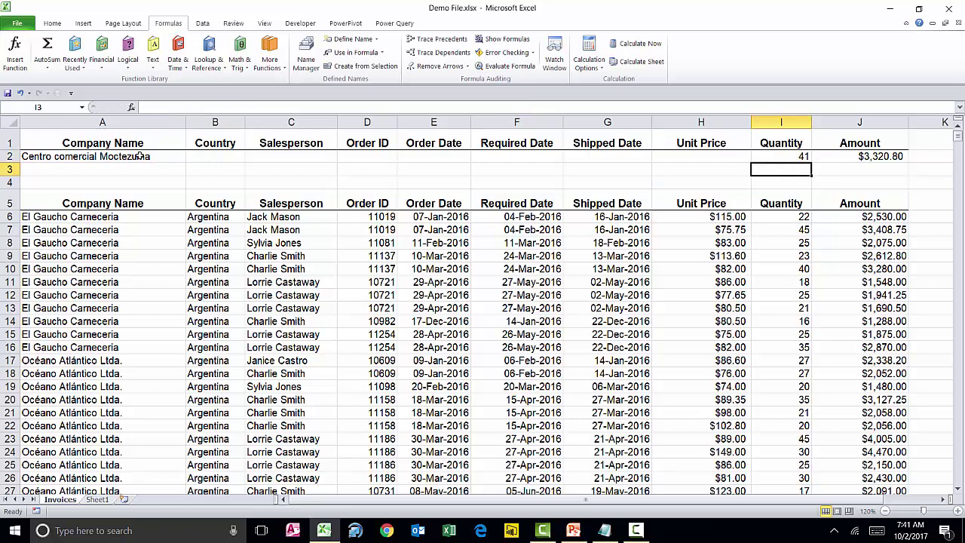
- Average the selected company's unit prices in H2 with =DAVERAGE(data,"unit price",A1:A2) and format the cell as currency
{"action": "left_click", "coordinate": [692, 159]}
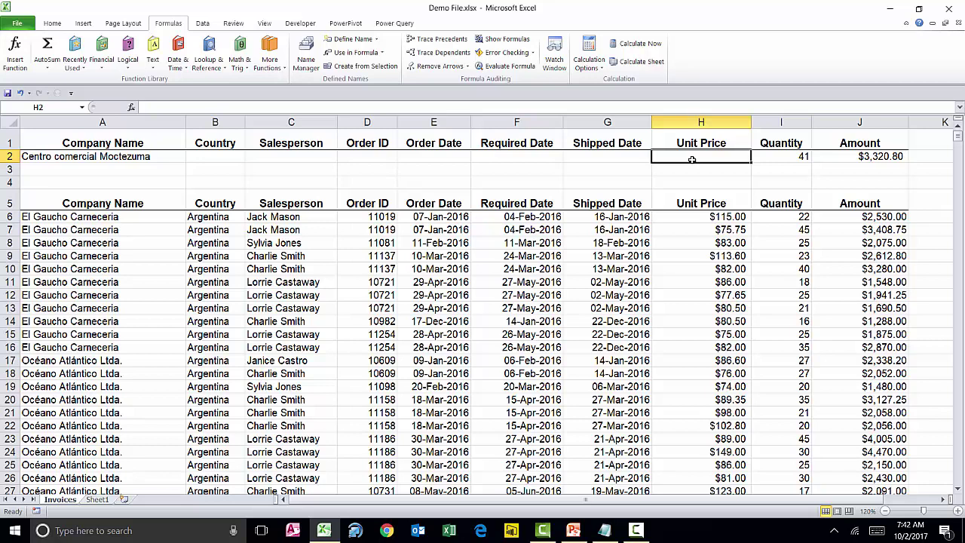
{"action": "type", "text": "=da"}
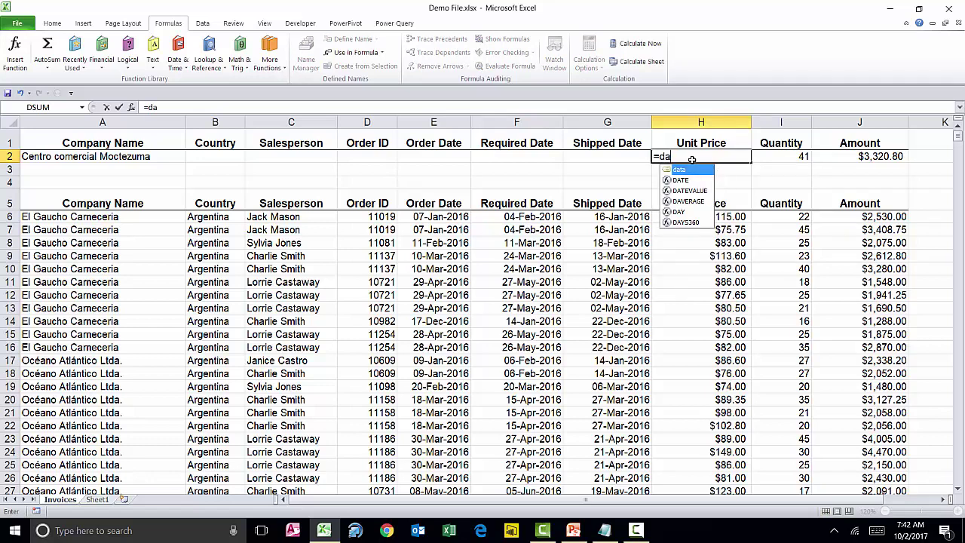
{"action": "type", "text": "v"}
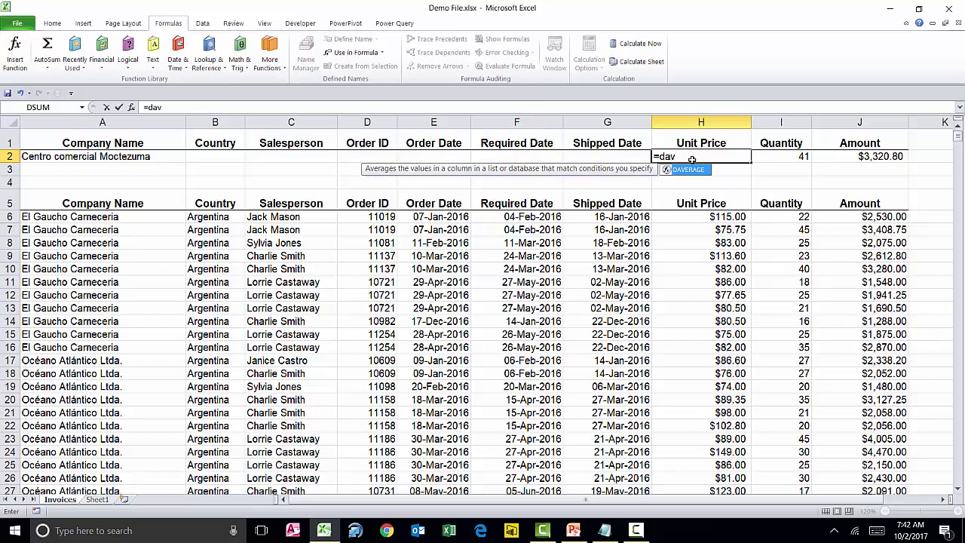
{"action": "key", "text": "Tab"}
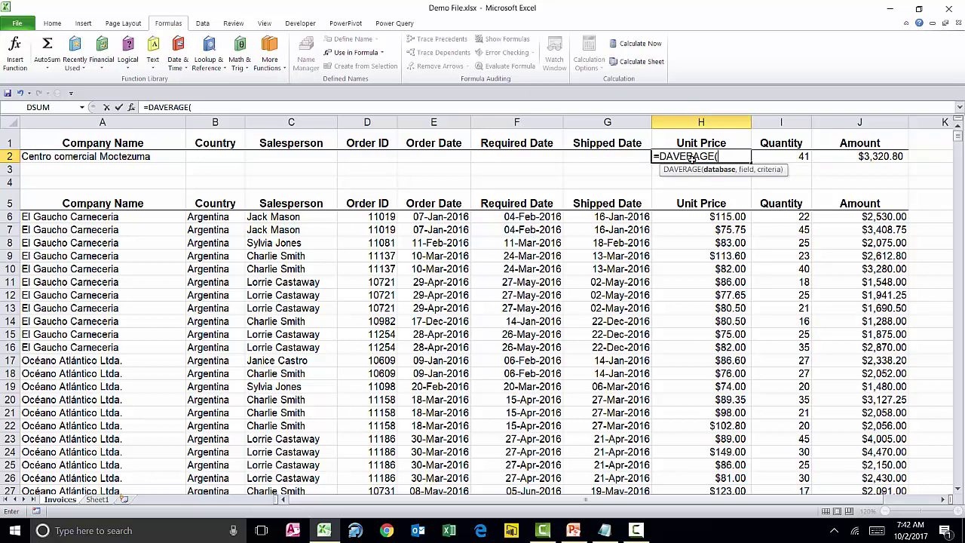
{"action": "type", "text": "data,"}
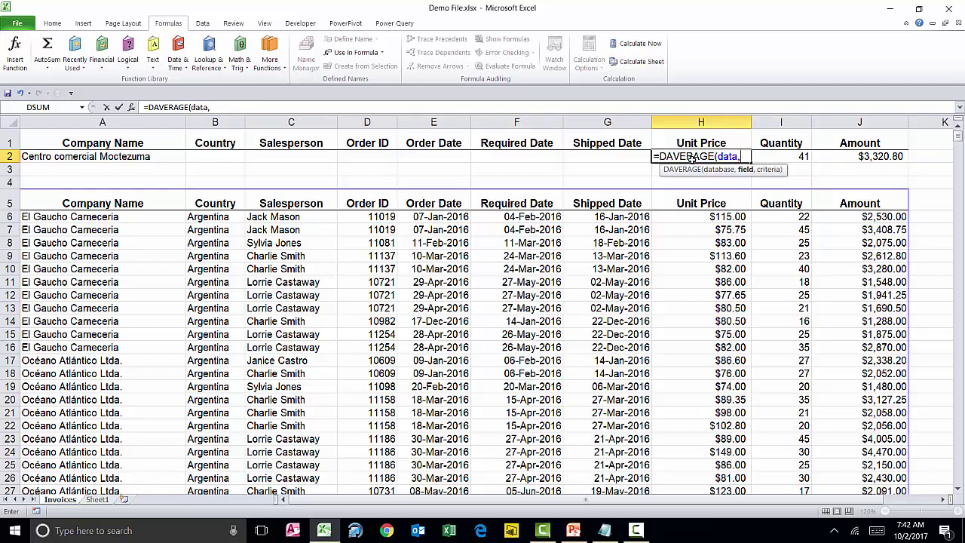
{"action": "type", "text": "\"unit priace"}
{"action": "key", "text": "BackSpace"}
{"action": "key", "text": "BackSpace"}
{"action": "key", "text": "BackSpace"}
{"action": "type", "text": "ce\""}
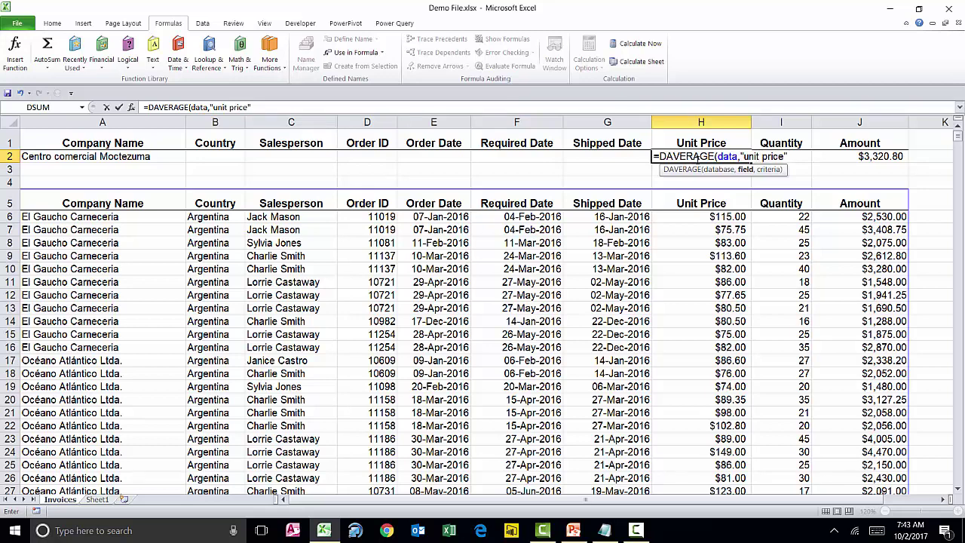
{"action": "type", "text": ","}
{"action": "left_click_drag", "start_coordinate": [109, 143], "coordinate": [111, 156]}
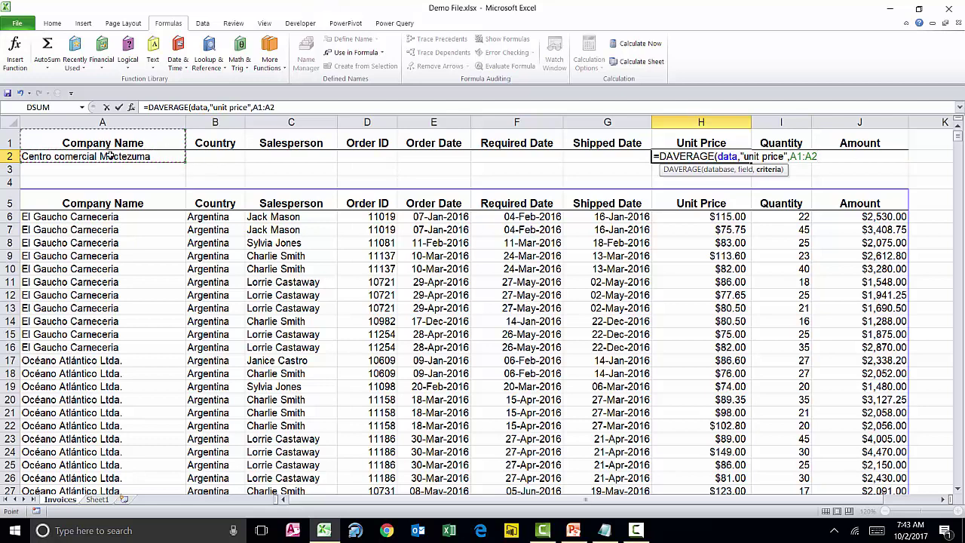
{"action": "key", "text": "Return"}
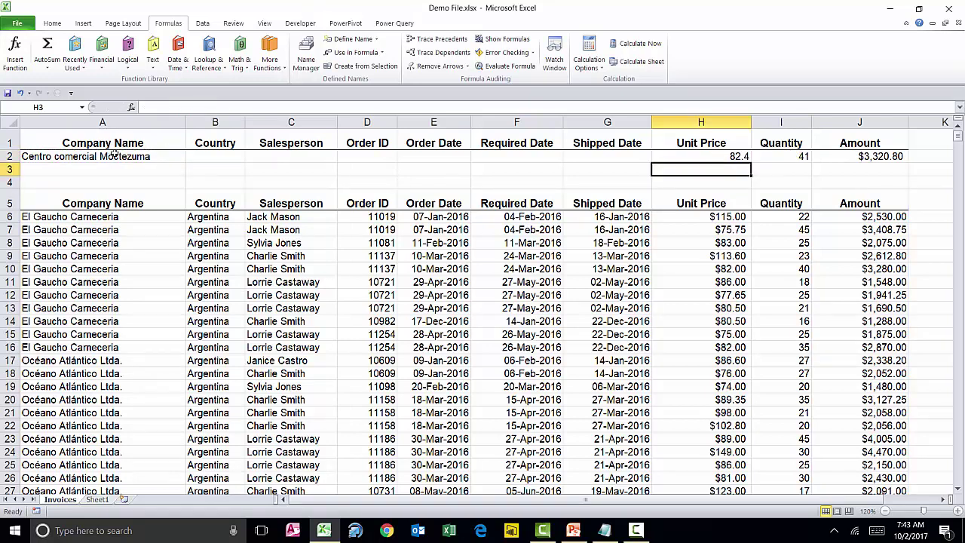
{"action": "left_click", "coordinate": [682, 154]}
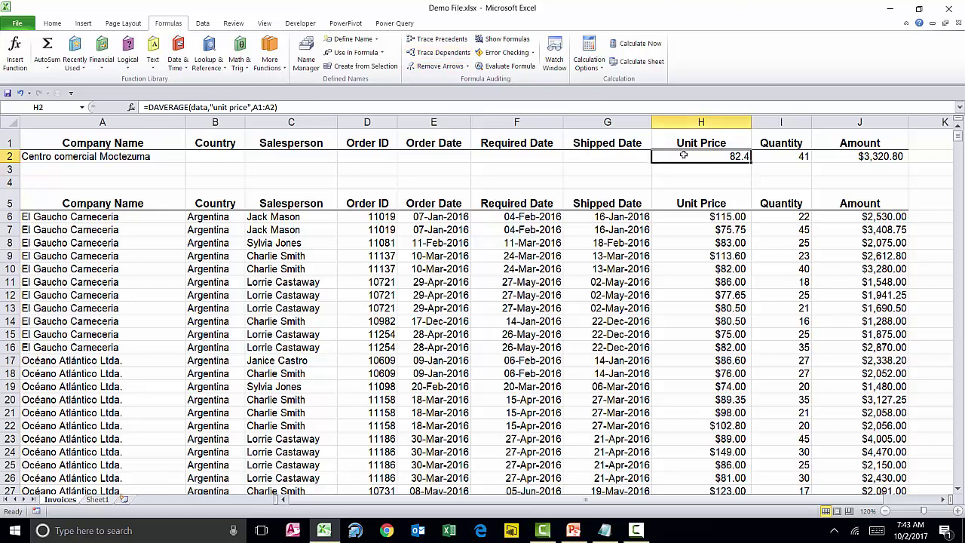
{"action": "key", "text": "ctrl+shift+4"}
- Hide the Order Date, Required Date and Shipped Date columns, E through G
{"action": "left_click", "coordinate": [619, 156]}
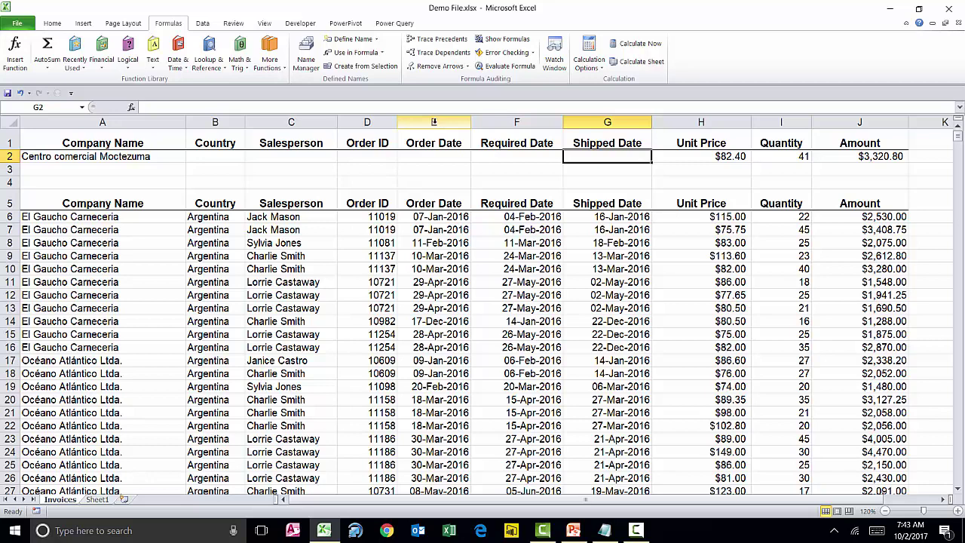
{"action": "left_click_drag", "start_coordinate": [433, 121], "coordinate": [607, 122]}
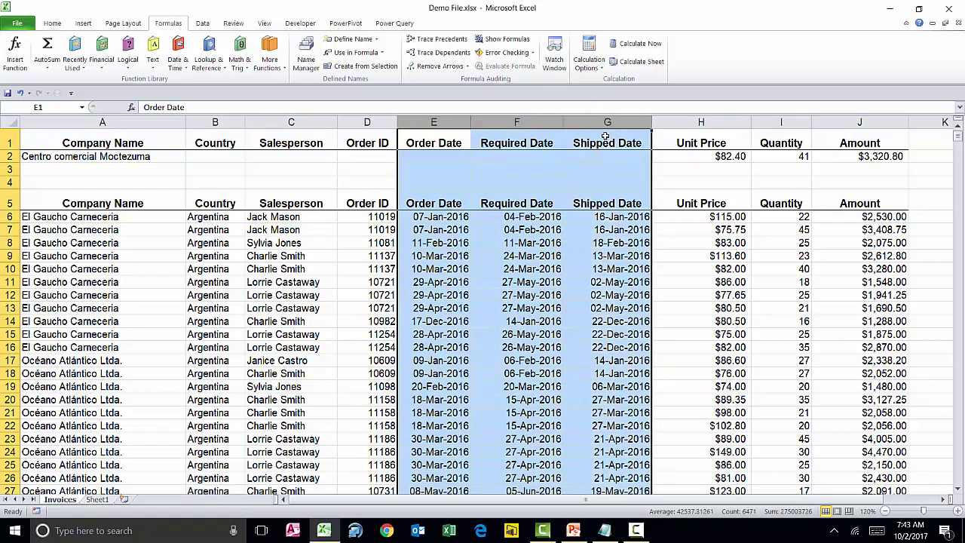
{"action": "right_click", "coordinate": [601, 123]}
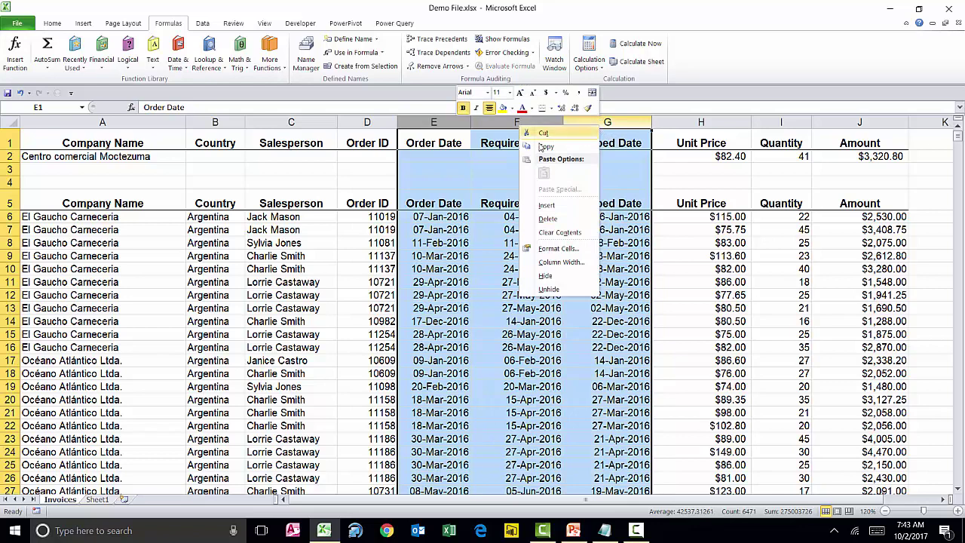
{"action": "left_click", "coordinate": [546, 276]}
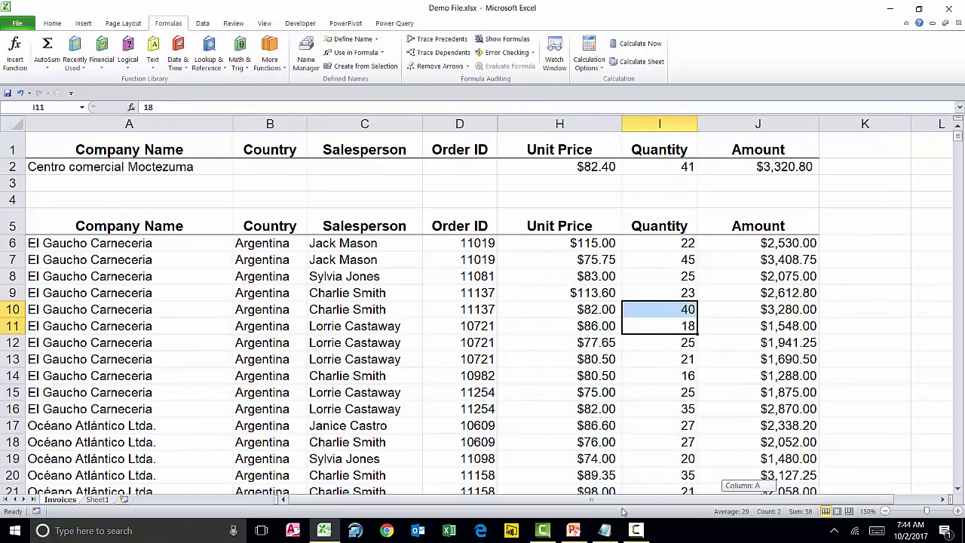
- Count the selected company's orders in D2 with the formula =DCOUNT(data,"order id",A1:A2)
{"action": "left_click", "coordinate": [464, 171]}
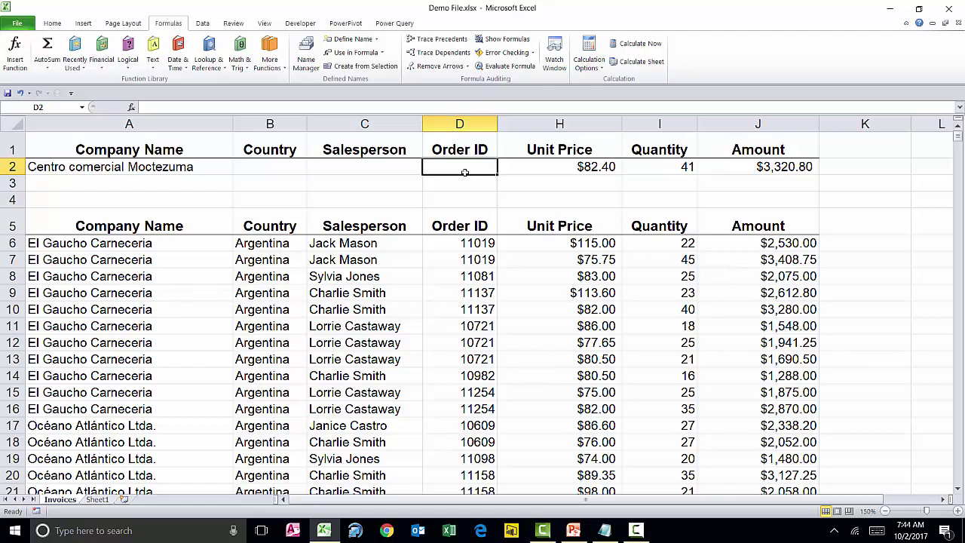
{"action": "type", "text": "="}
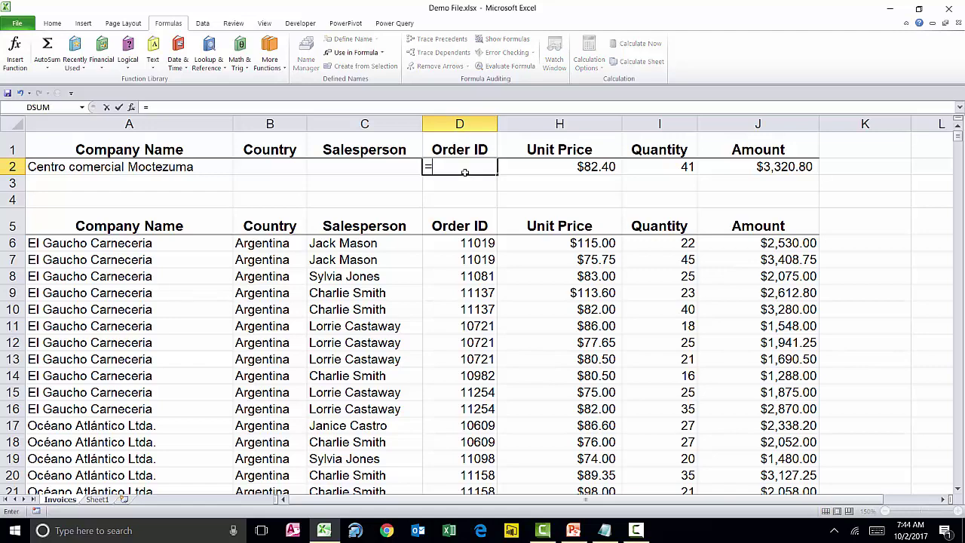
{"action": "type", "text": "dc"}
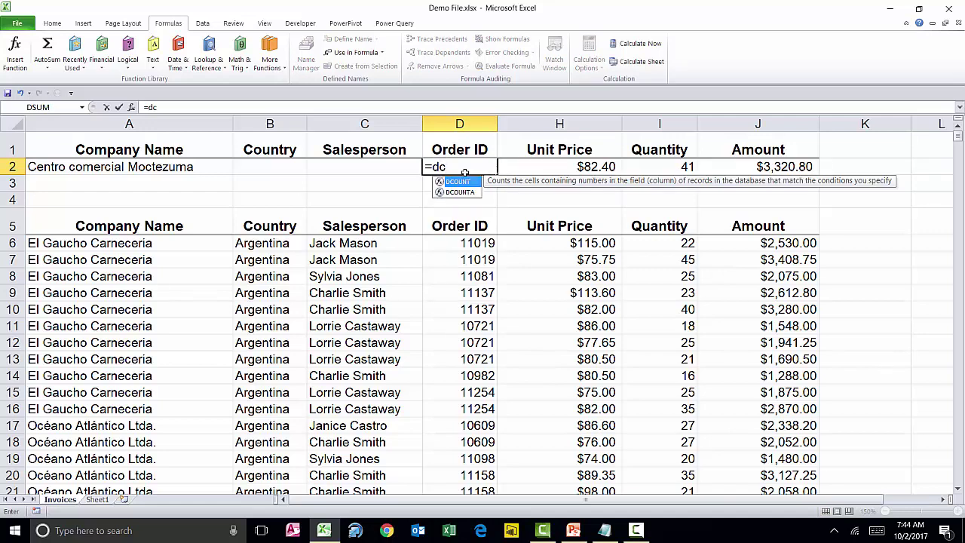
{"action": "key", "text": "Tab"}
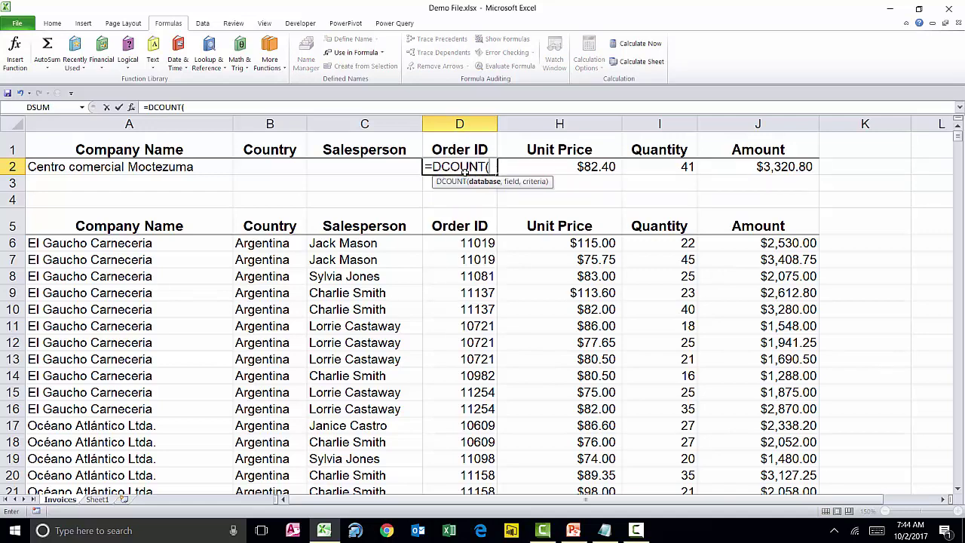
{"action": "type", "text": "data"}
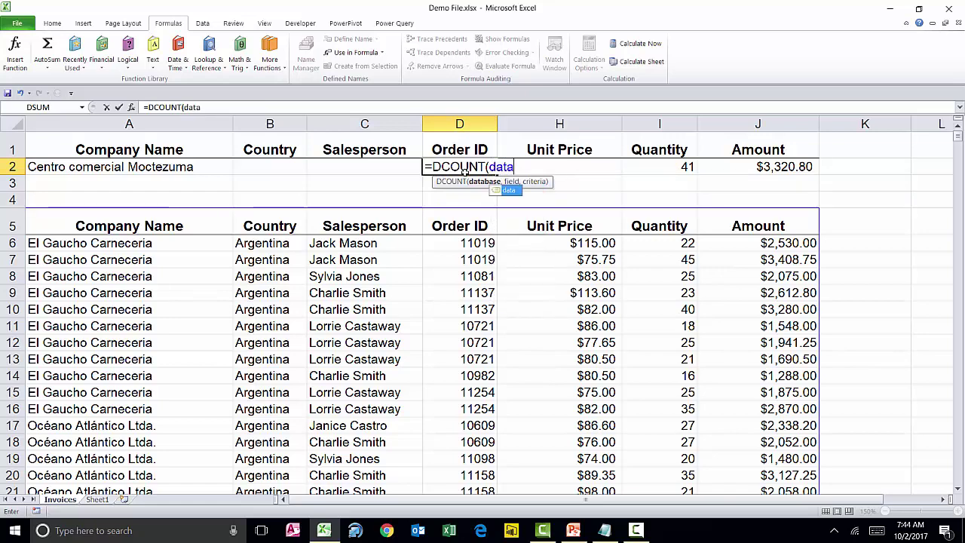
{"action": "type", "text": ","}
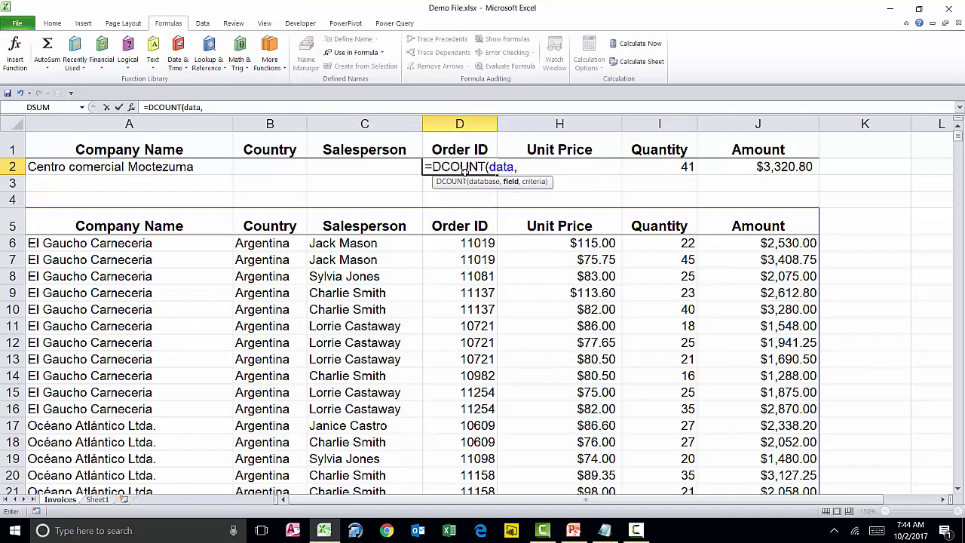
{"action": "type", "text": "\"order id\","}
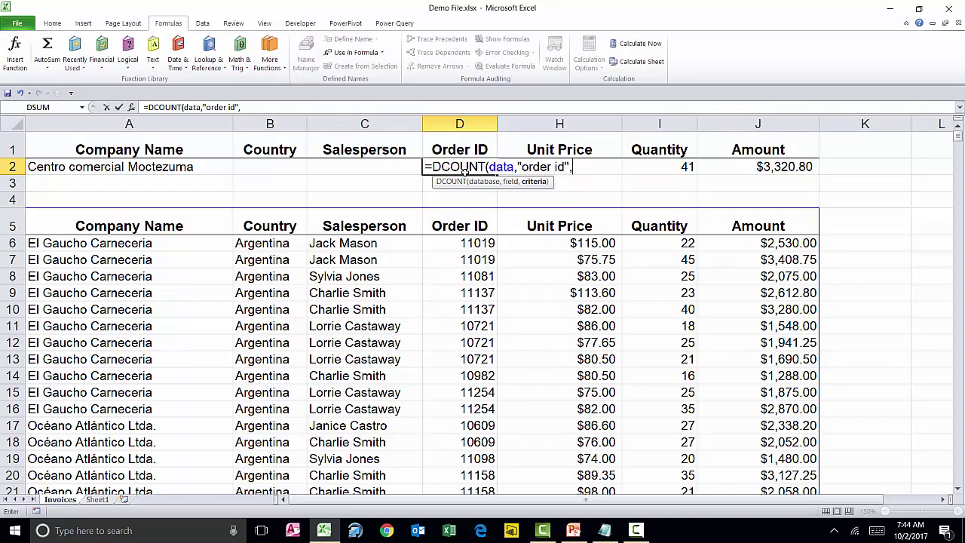
{"action": "left_click", "coordinate": [170, 152]}
{"action": "left_click_drag", "start_coordinate": [172, 154], "coordinate": [174, 162]}
{"action": "key", "text": "Return"}
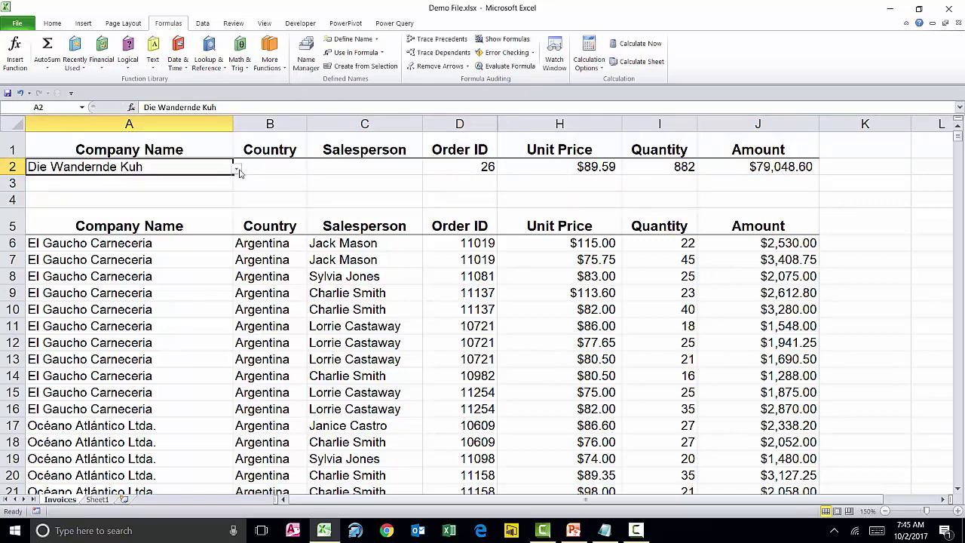
- Test the summary formulas by choosing Du monde entier as the company in A2
{"action": "left_click", "coordinate": [237, 169]}
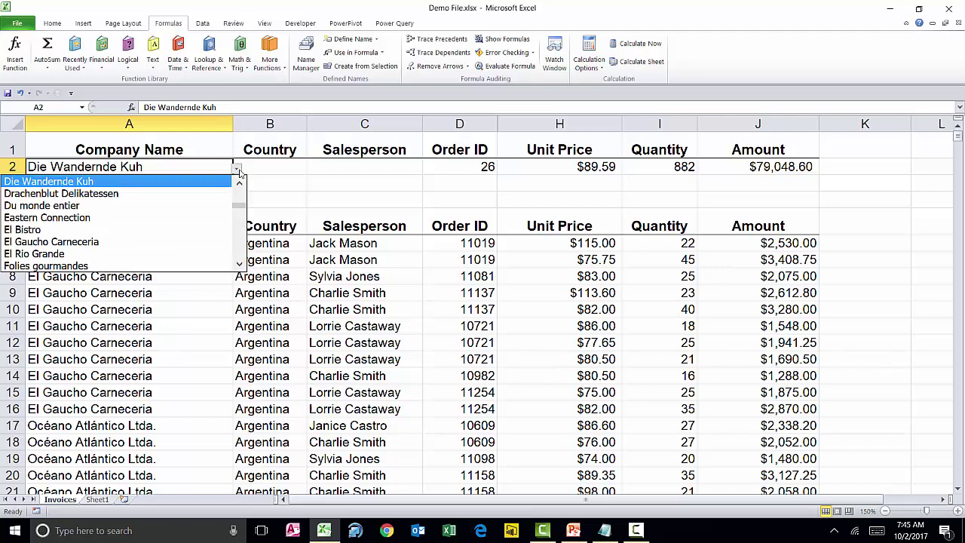
{"action": "left_click", "coordinate": [215, 206]}
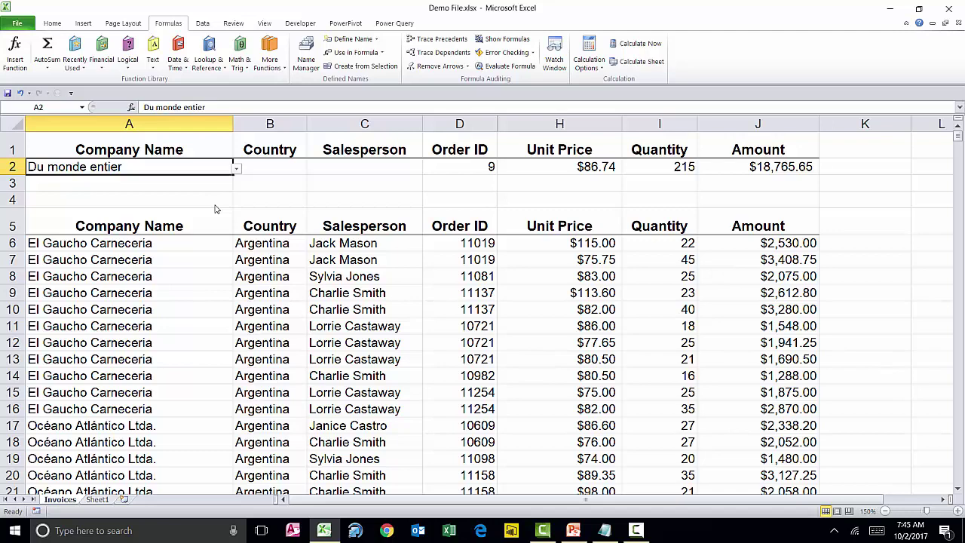
- Examine how the company names in the invoice rows repeat and match their countries, compared with the empty Country cell B2
{"action": "key", "text": "Tab"}
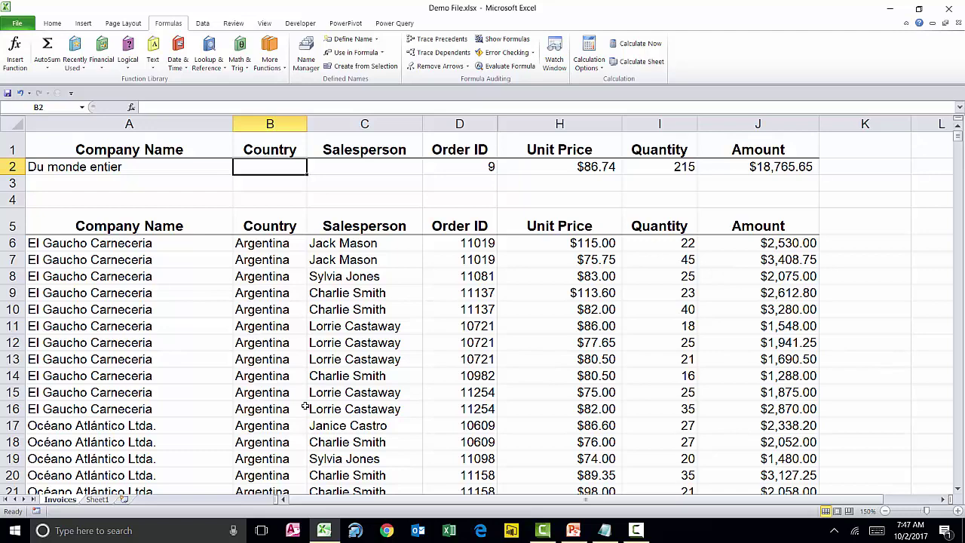
{"action": "left_click", "coordinate": [122, 243]}
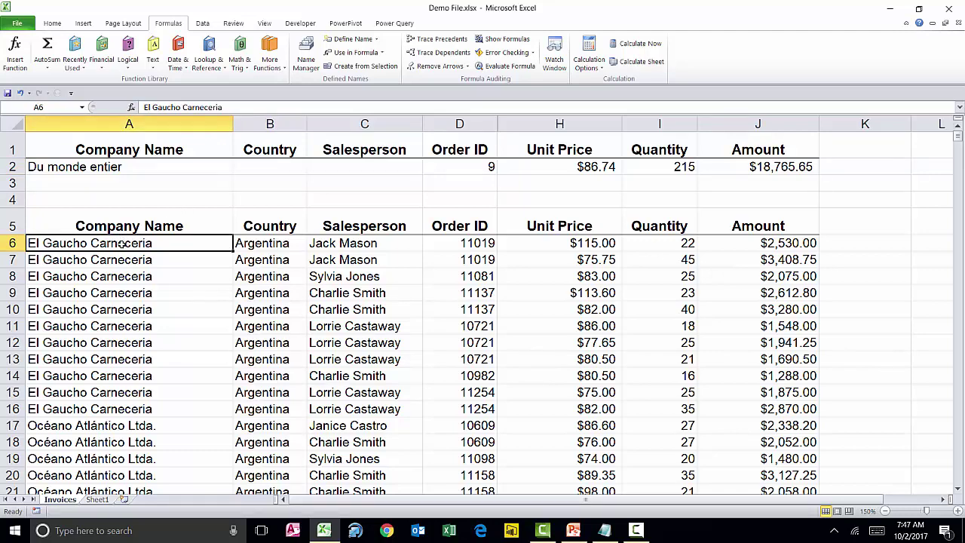
{"action": "left_click", "coordinate": [129, 258]}
{"action": "left_click", "coordinate": [129, 277]}
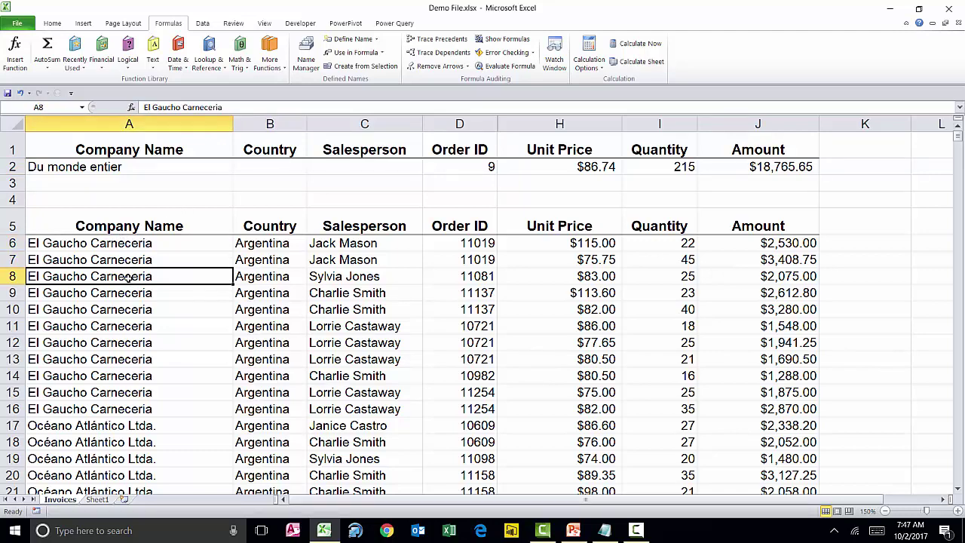
{"action": "left_click", "coordinate": [129, 296]}
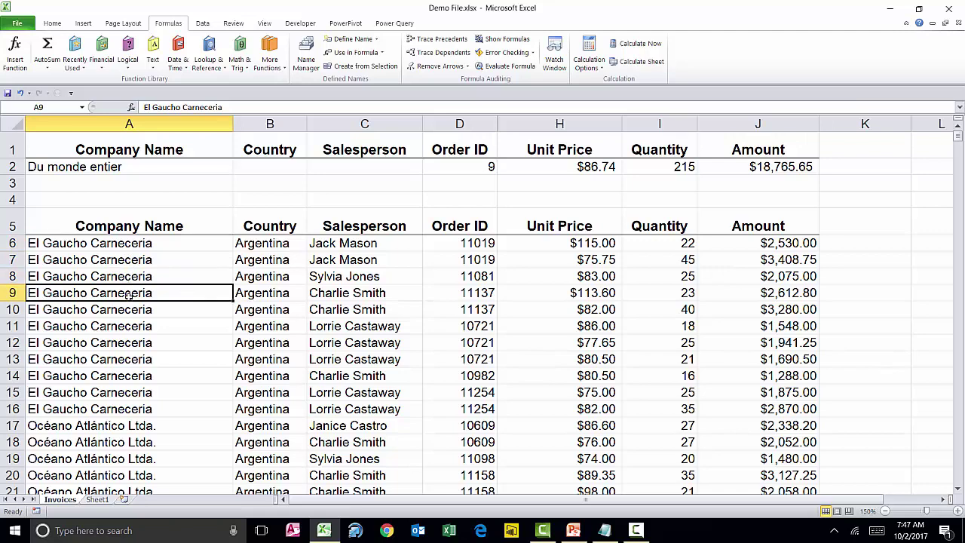
{"action": "left_click", "coordinate": [259, 293]}
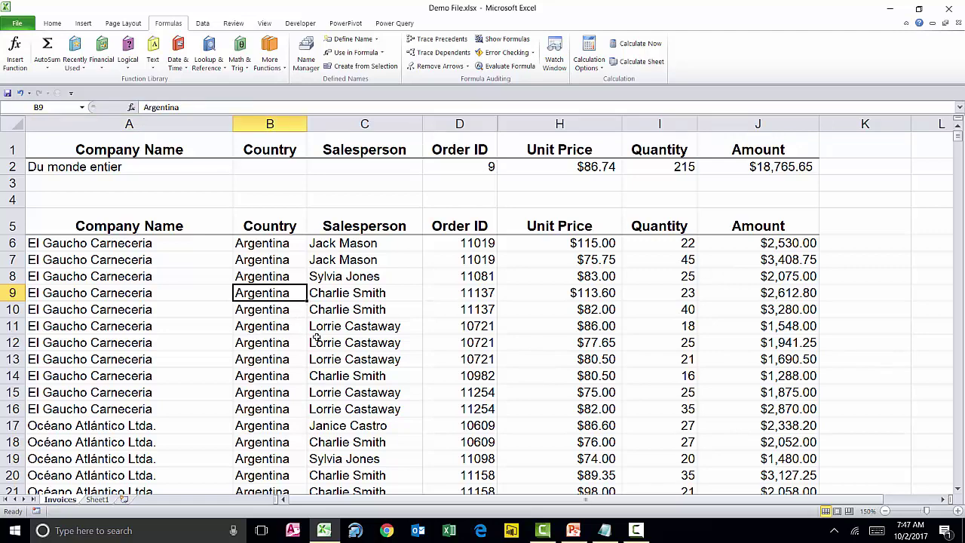
{"action": "left_click", "coordinate": [261, 165]}
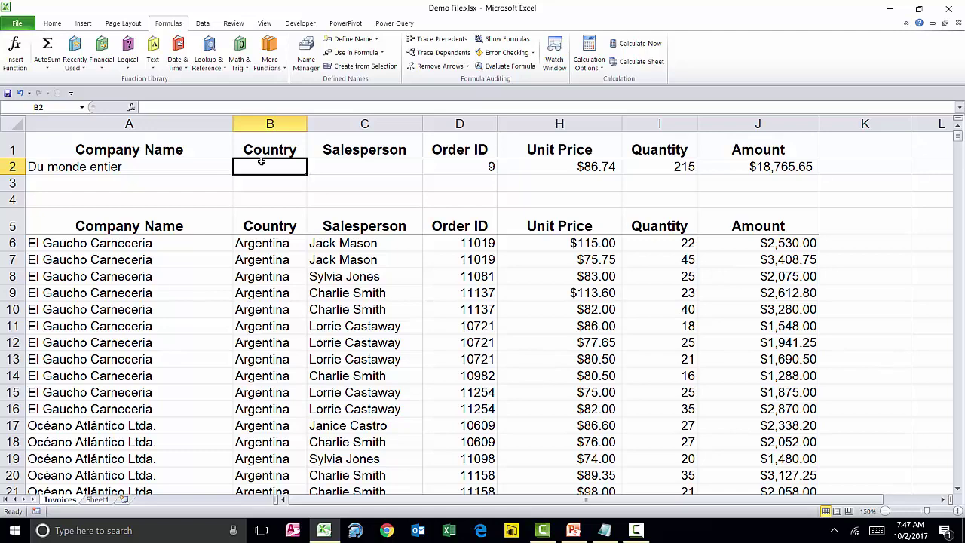
{"action": "left_click", "coordinate": [177, 169]}
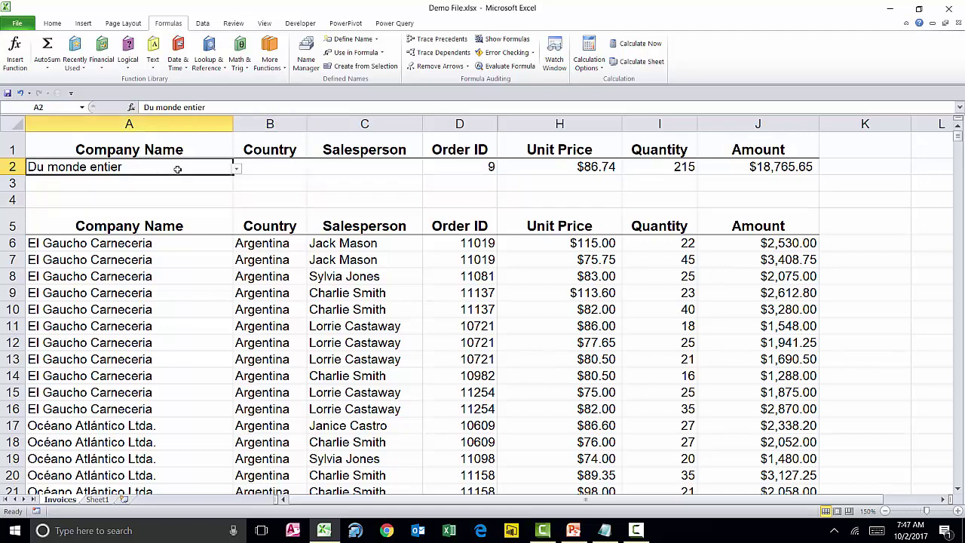
{"action": "left_click", "coordinate": [191, 240]}
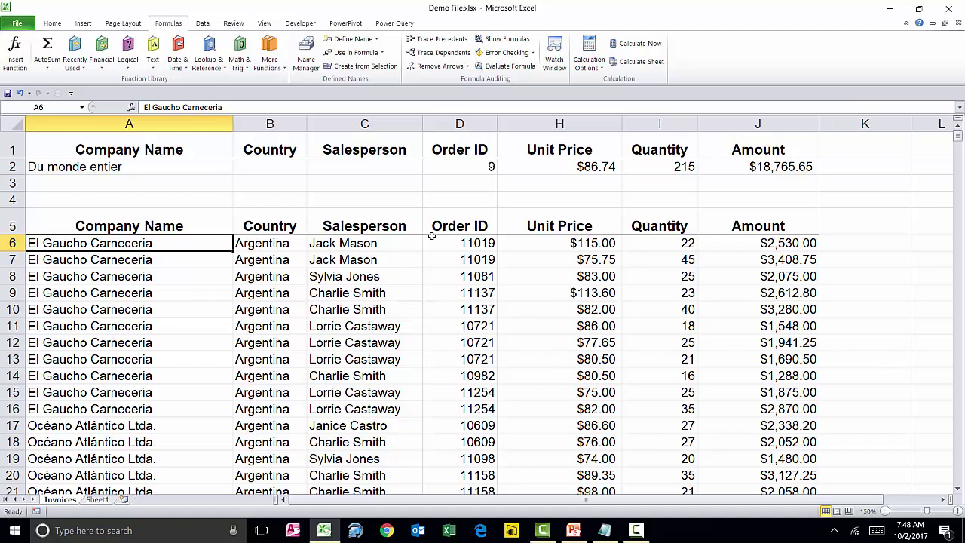
- Start a VLOOKUP in B2 for the company's country, with A2 as the lookup value and data as the table array
{"action": "left_click", "coordinate": [278, 167]}
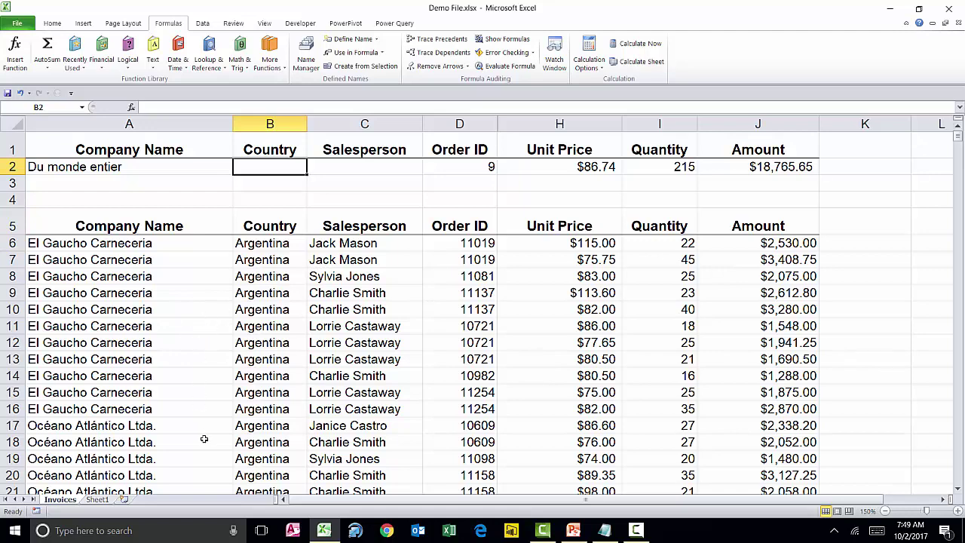
{"action": "type", "text": "="}
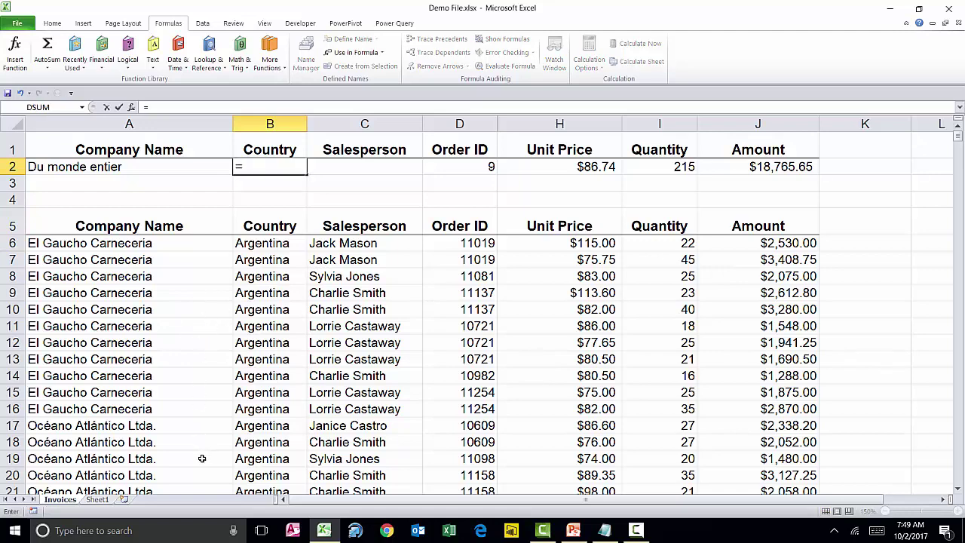
{"action": "type", "text": "vlo"}
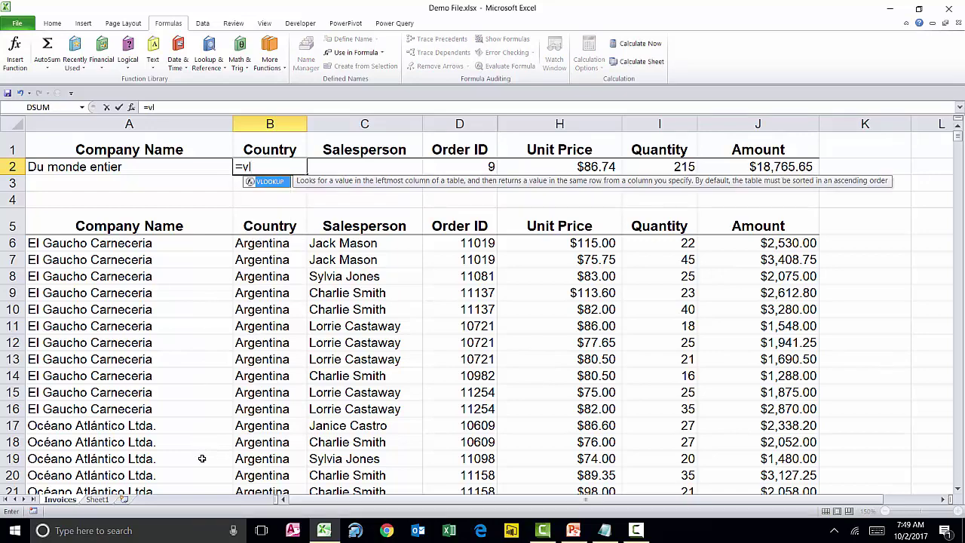
{"action": "key", "text": "Tab"}
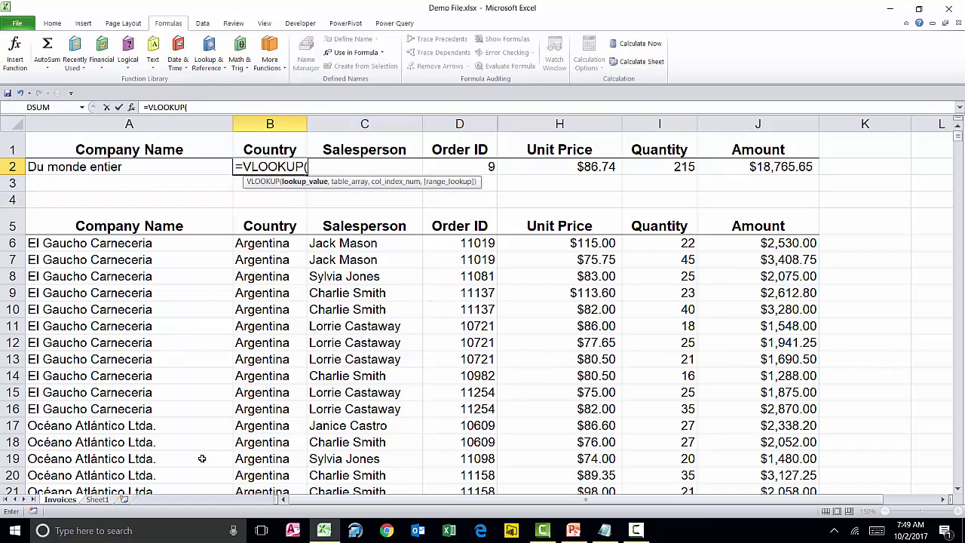
{"action": "left_click", "coordinate": [131, 108]}
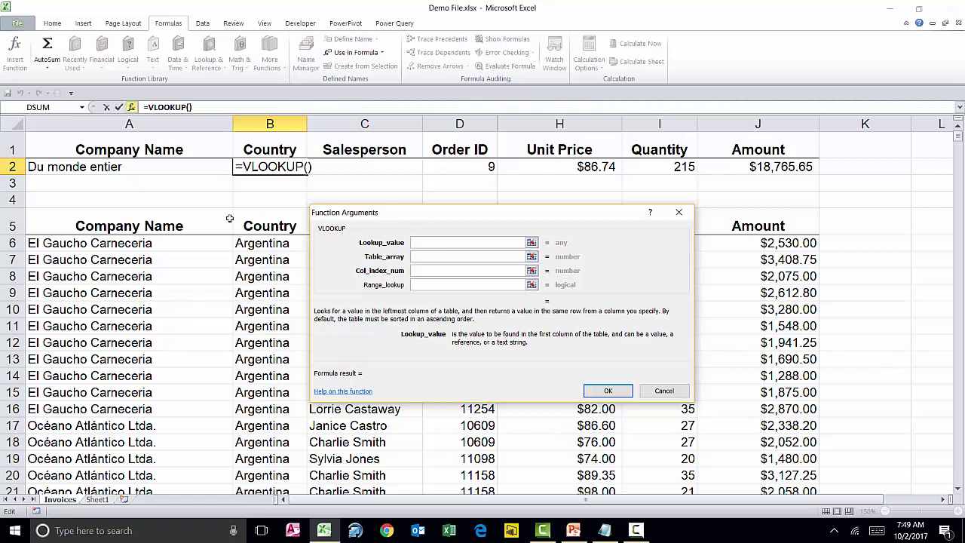
{"action": "left_click", "coordinate": [148, 168]}
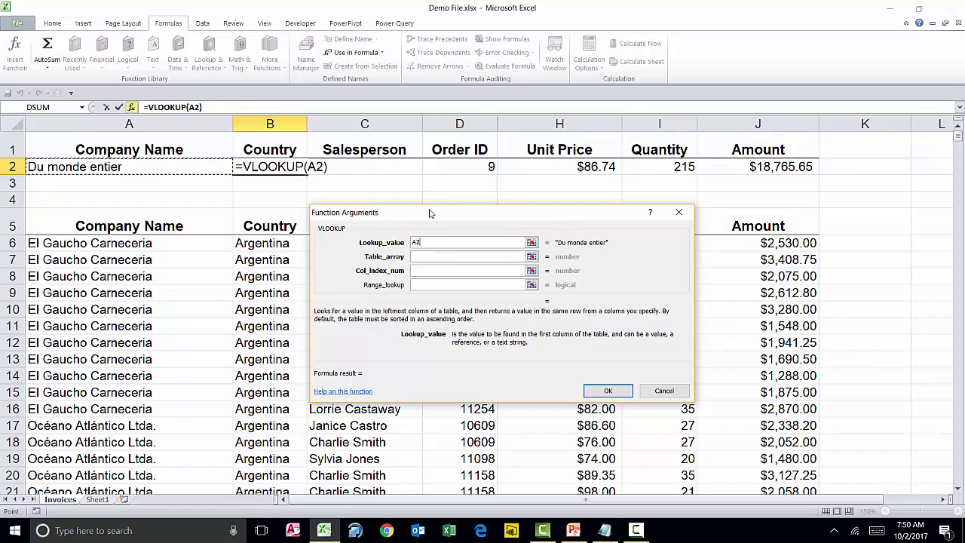
{"action": "left_click", "coordinate": [424, 257]}
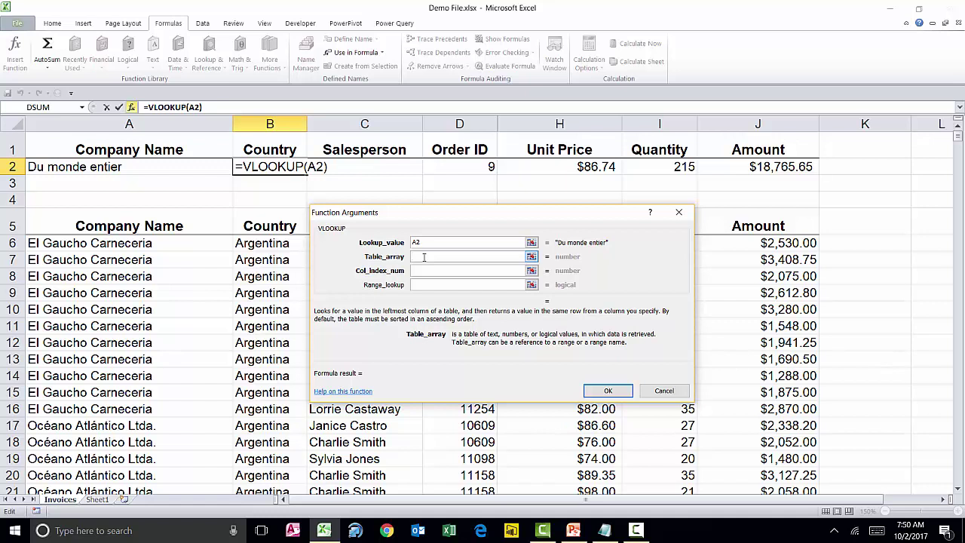
{"action": "type", "text": "data"}
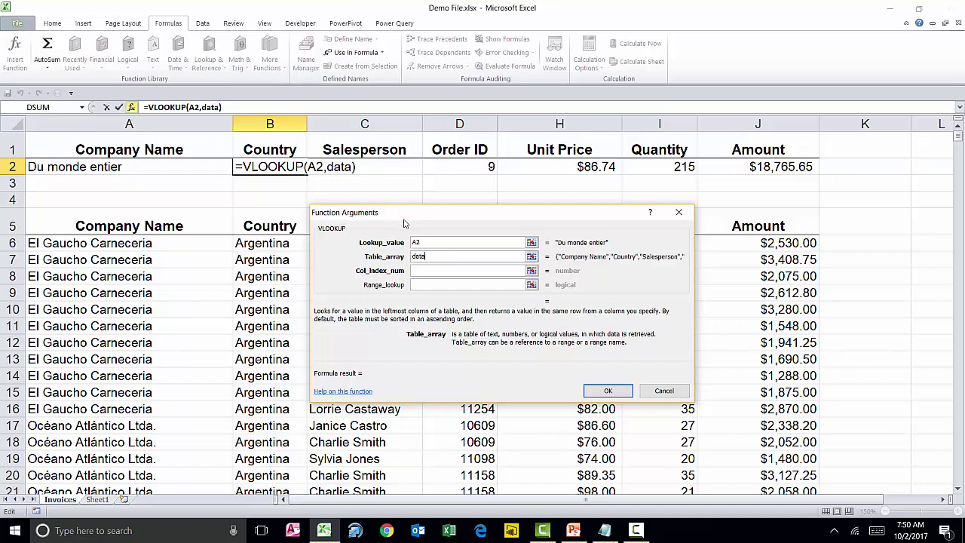
- Complete the VLOOKUP in B2 with column index 2 and range lookup 0 for an exact match
{"action": "left_click", "coordinate": [421, 273]}
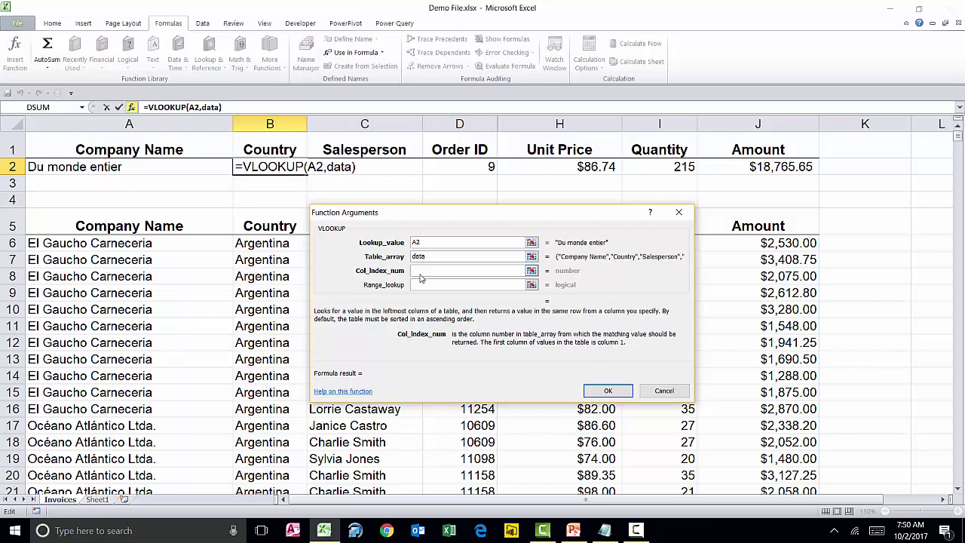
{"action": "type", "text": "2"}
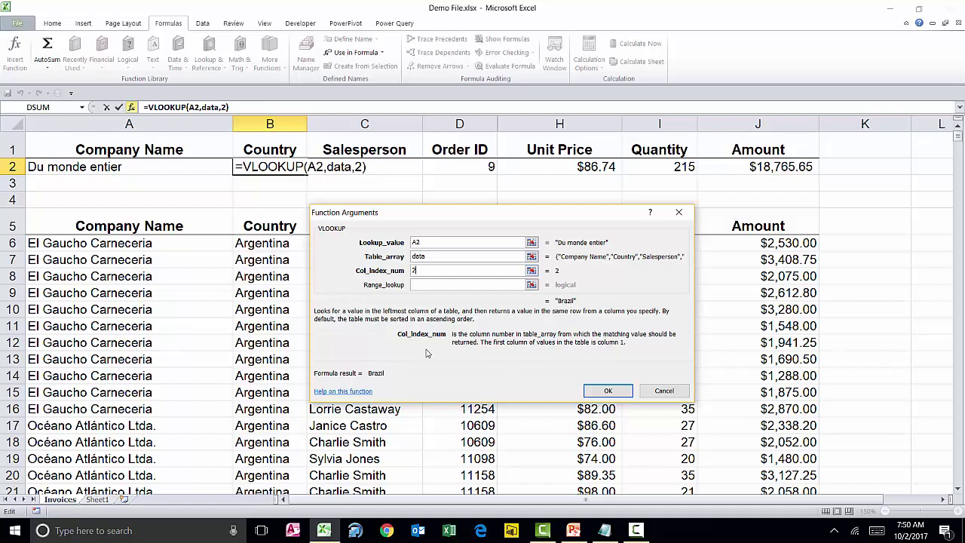
{"action": "left_click", "coordinate": [421, 285]}
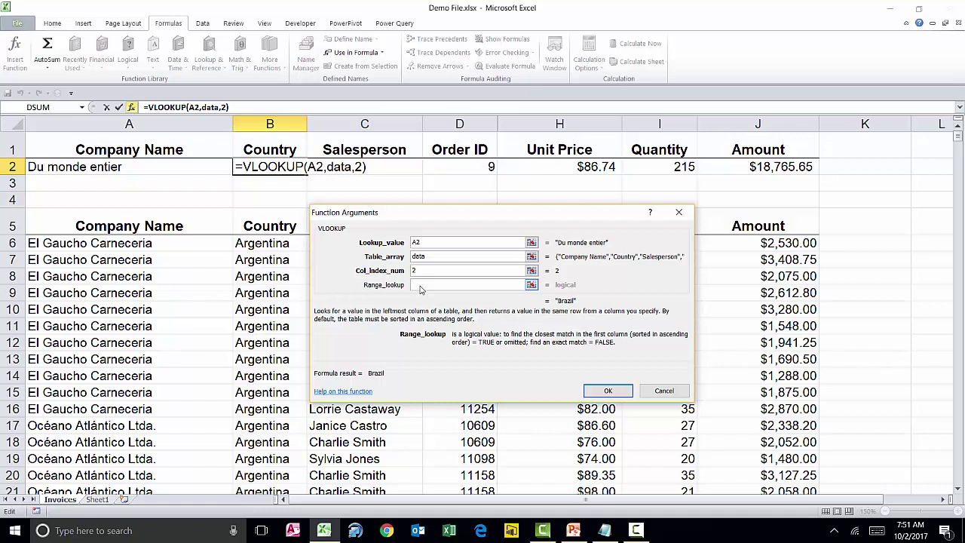
{"action": "type", "text": "0"}
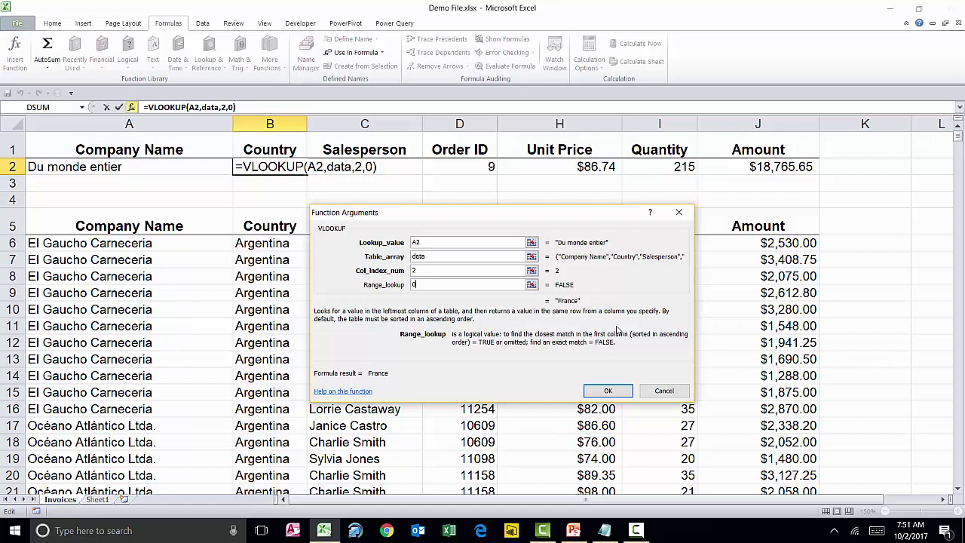
{"action": "key", "text": "BackSpace"}
{"action": "type", "text": "0"}
{"action": "left_click", "coordinate": [609, 390]}
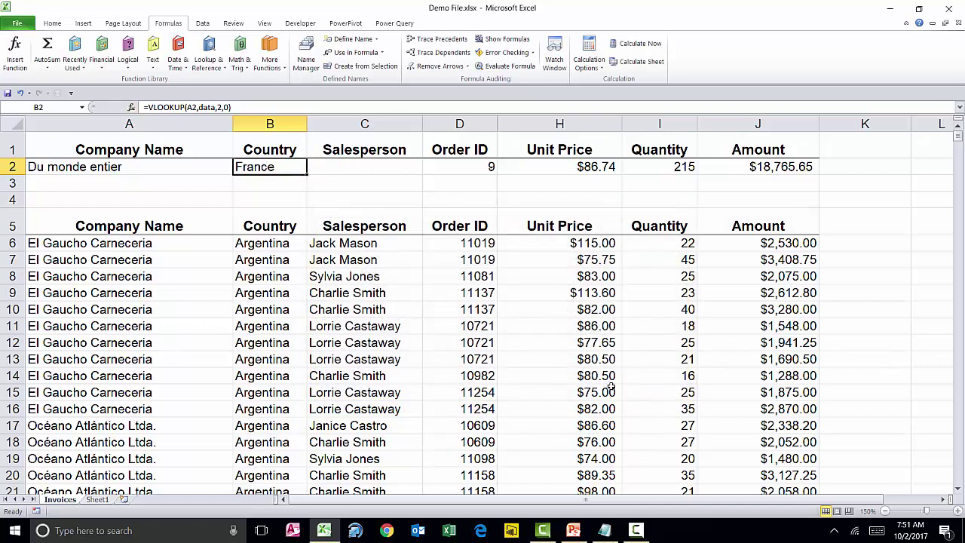
- Test the country lookup by choosing El Gaucho Carneceria from the company drop-down list in A2
{"action": "left_click", "coordinate": [193, 168]}
{"action": "left_click", "coordinate": [236, 172]}
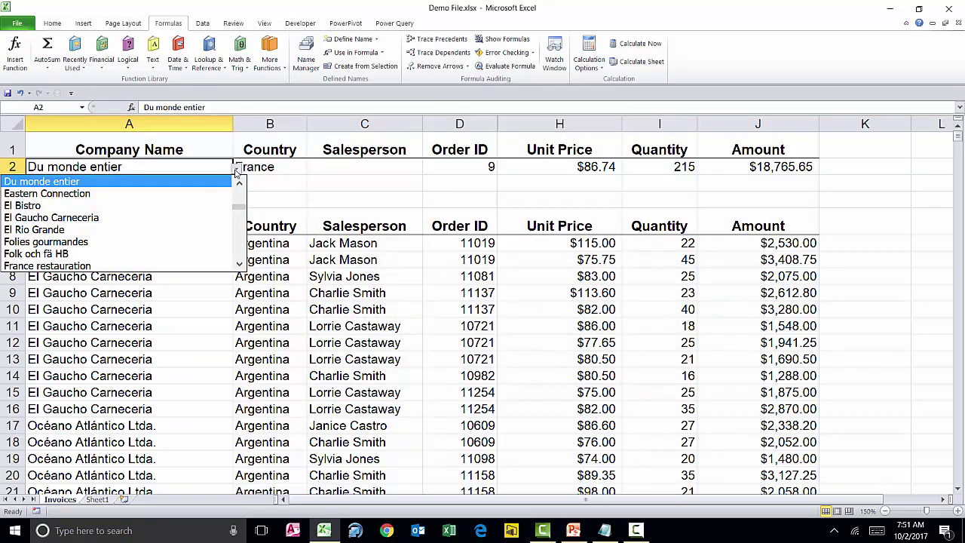
{"action": "left_click", "coordinate": [199, 217]}
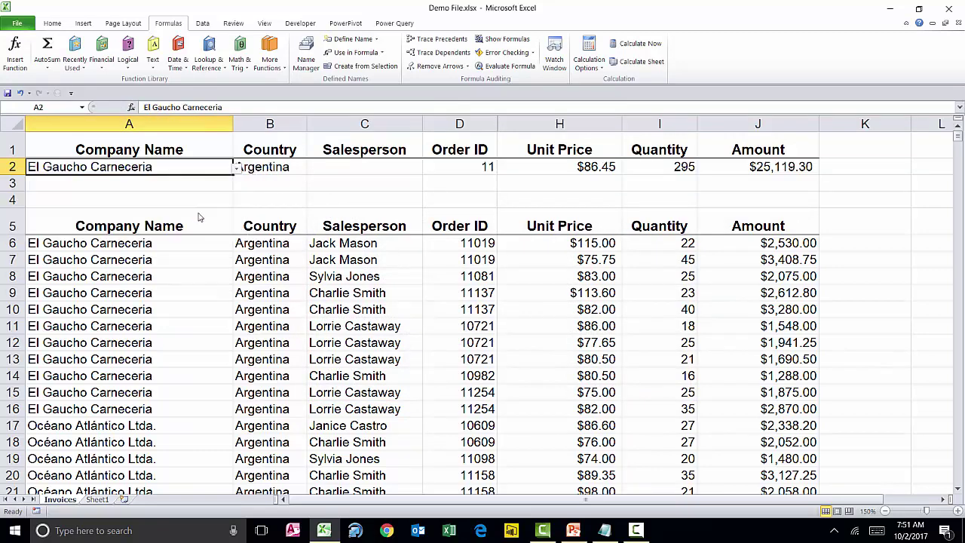
{"action": "left_click", "coordinate": [236, 169]}
{"action": "left_click", "coordinate": [210, 217]}
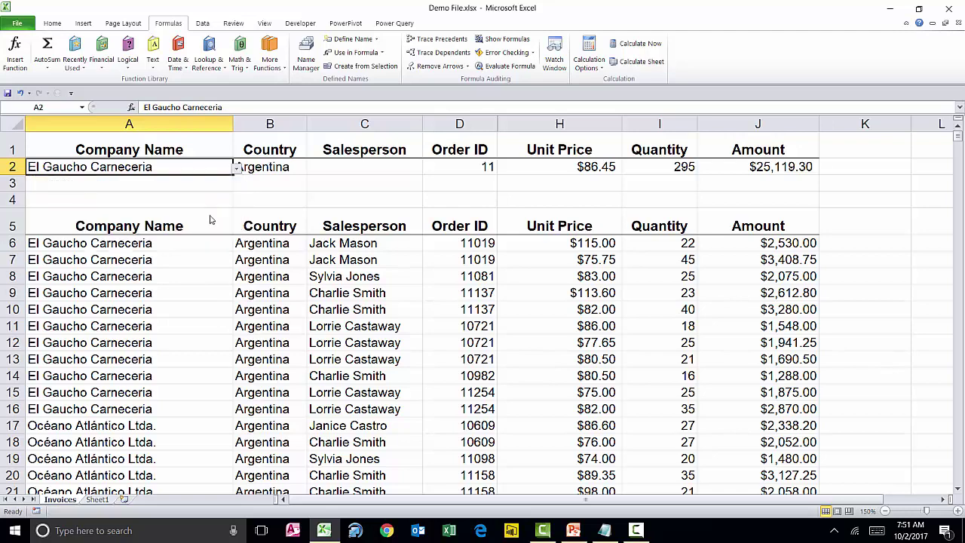